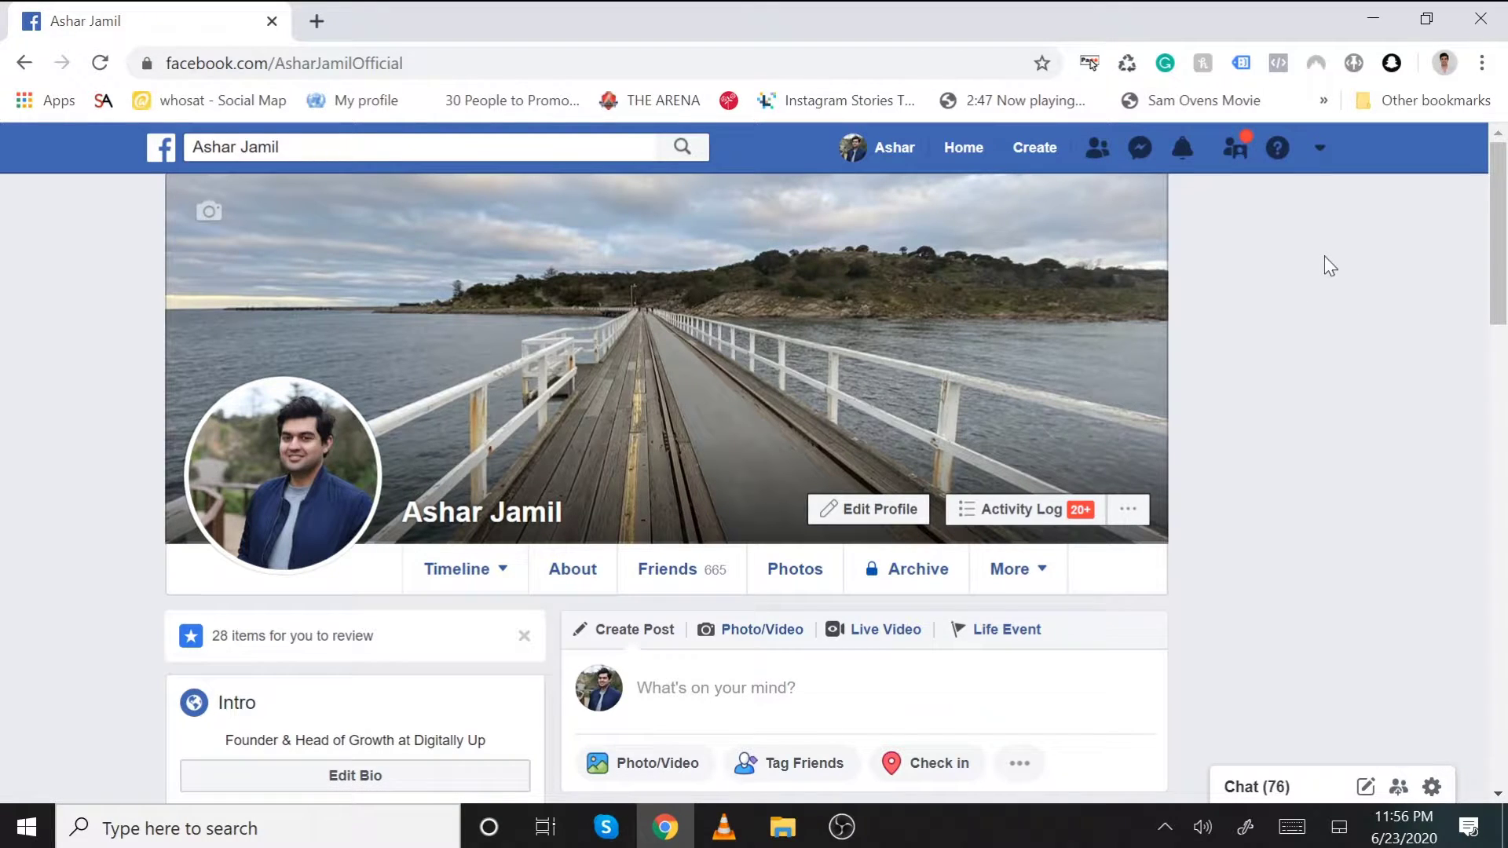
Open the first listed personal ad account in Ads Manager and start creating a new campaign
click(1320, 152)
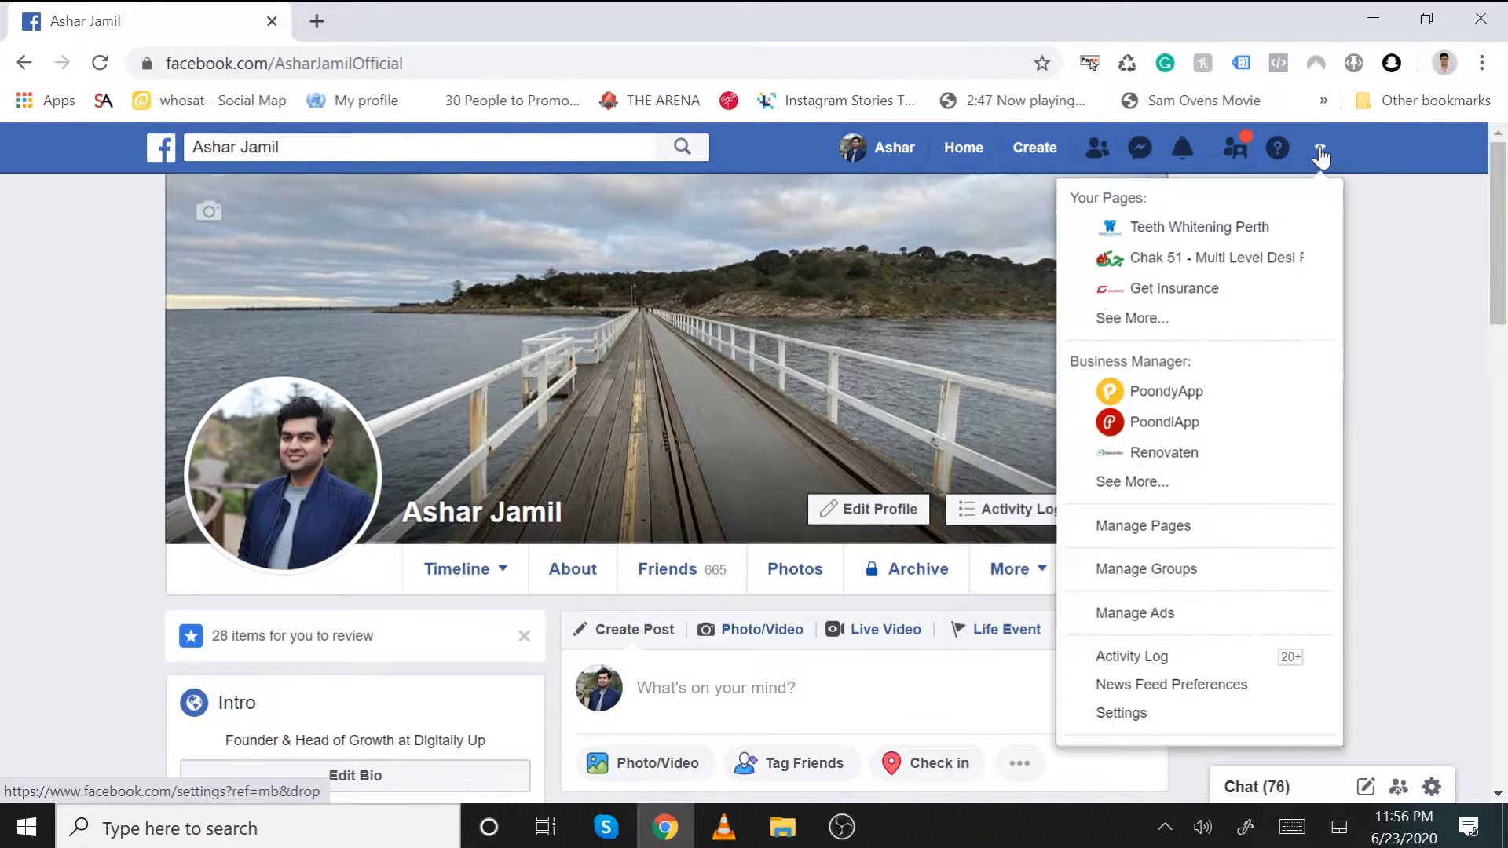
click(1218, 618)
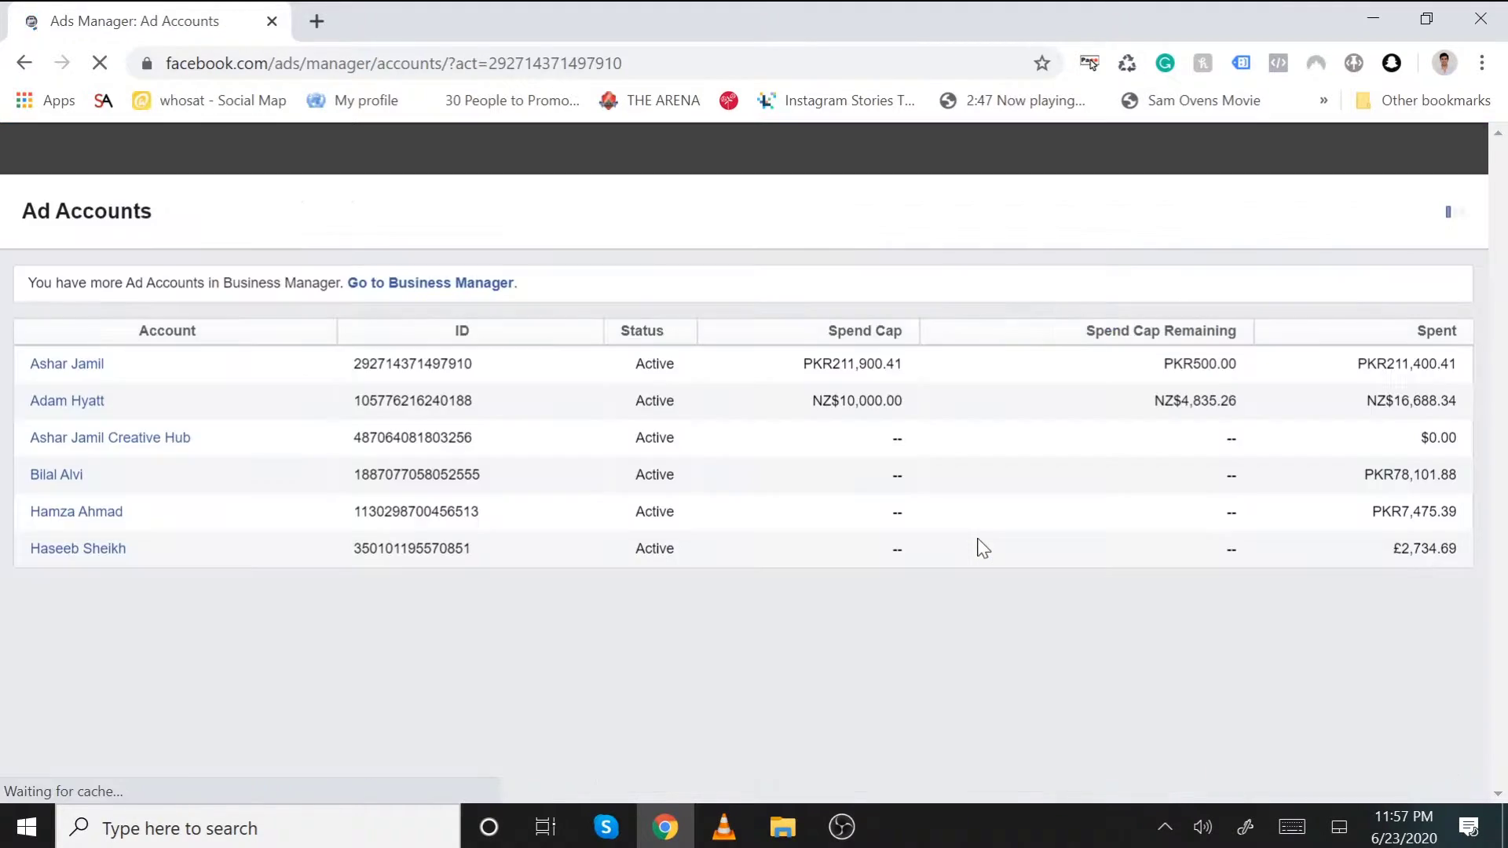
click(75, 369)
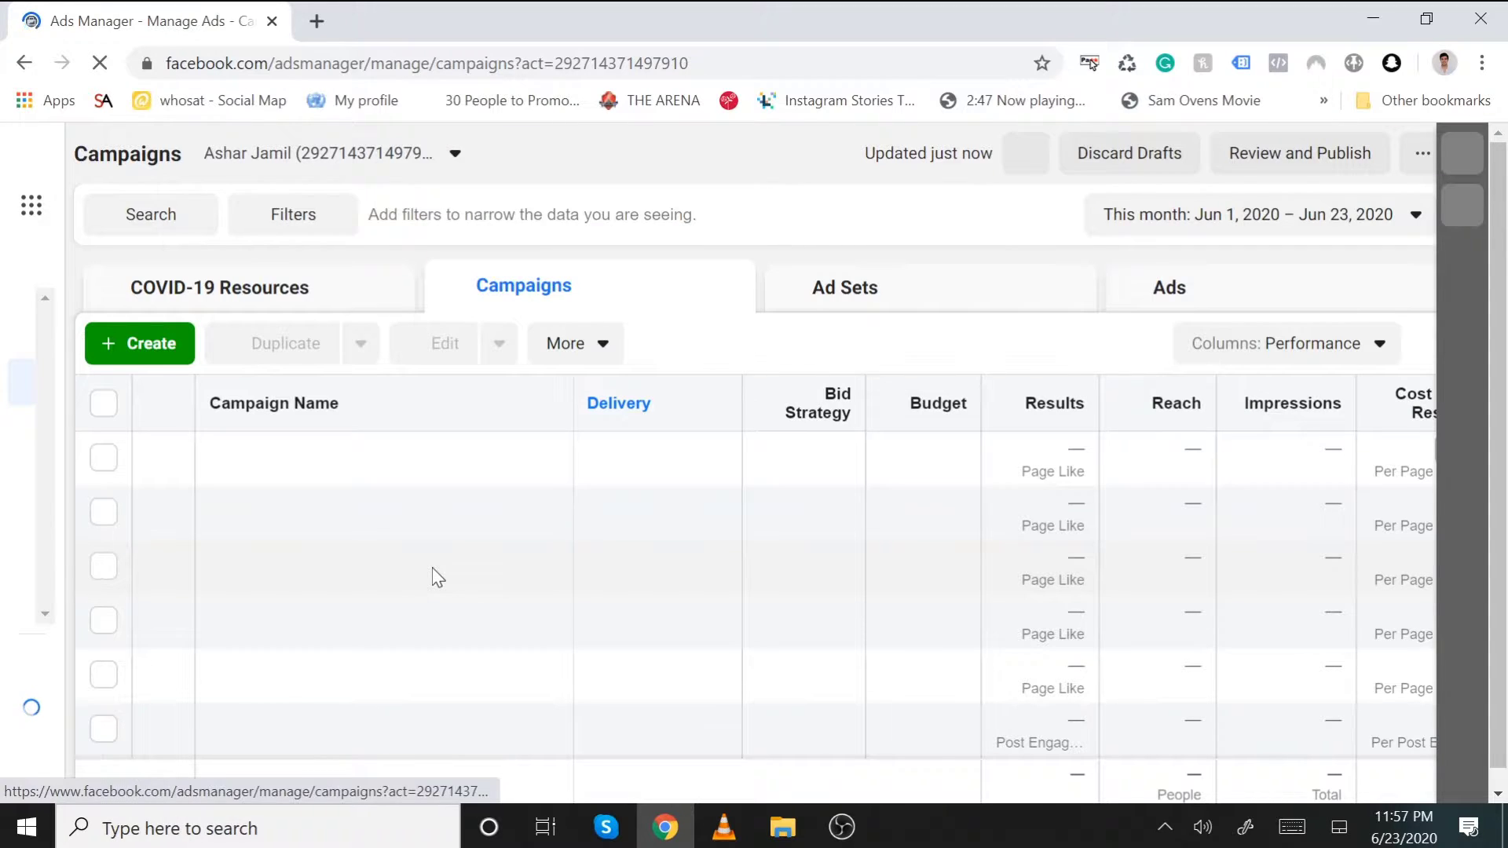
click(163, 355)
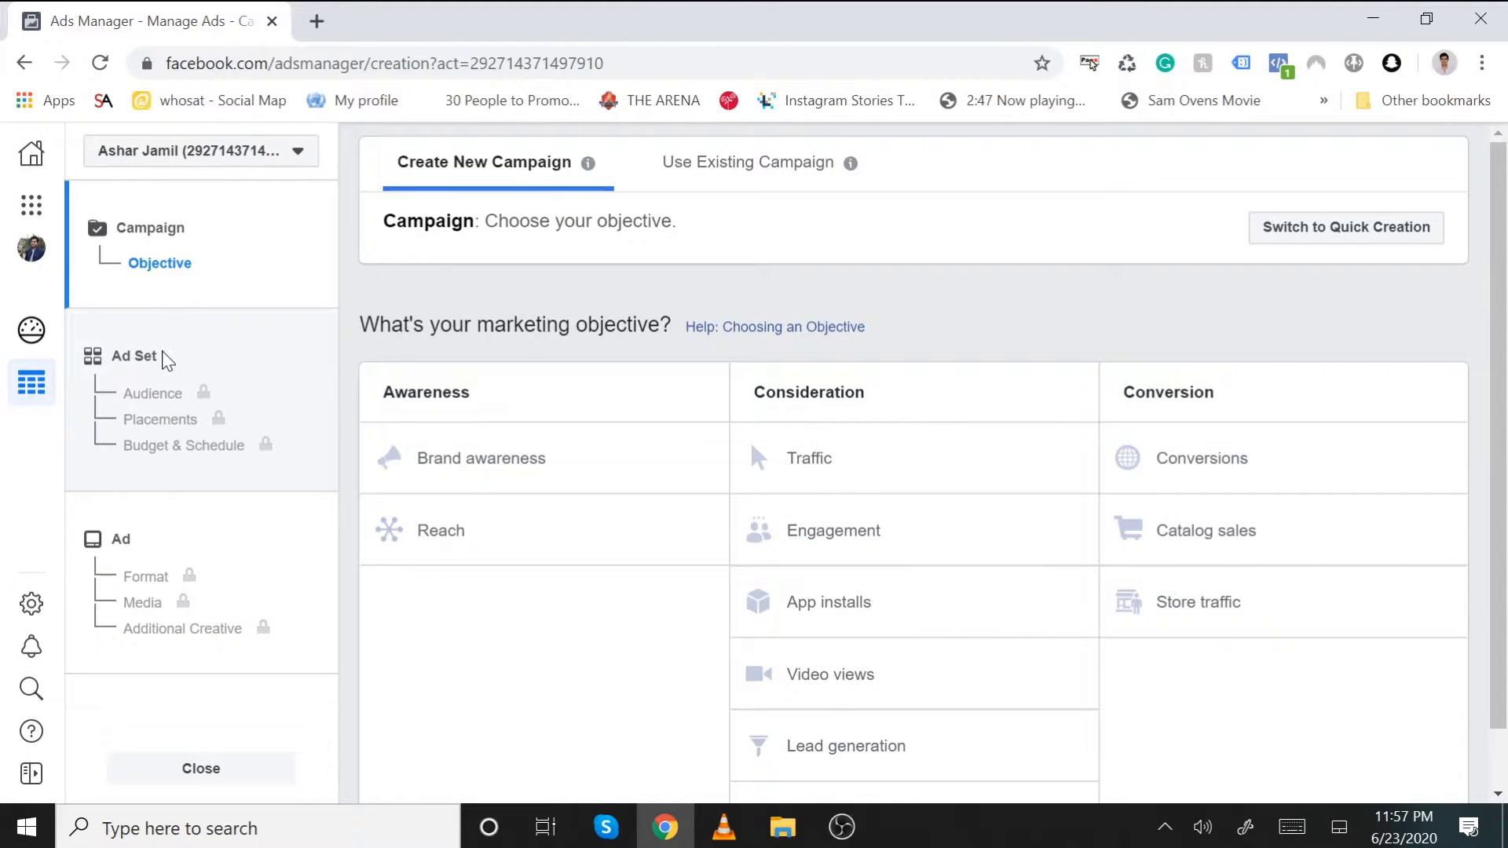
Choose Reach as the marketing objective and name the campaign "SEO Services Call Ad"
click(468, 546)
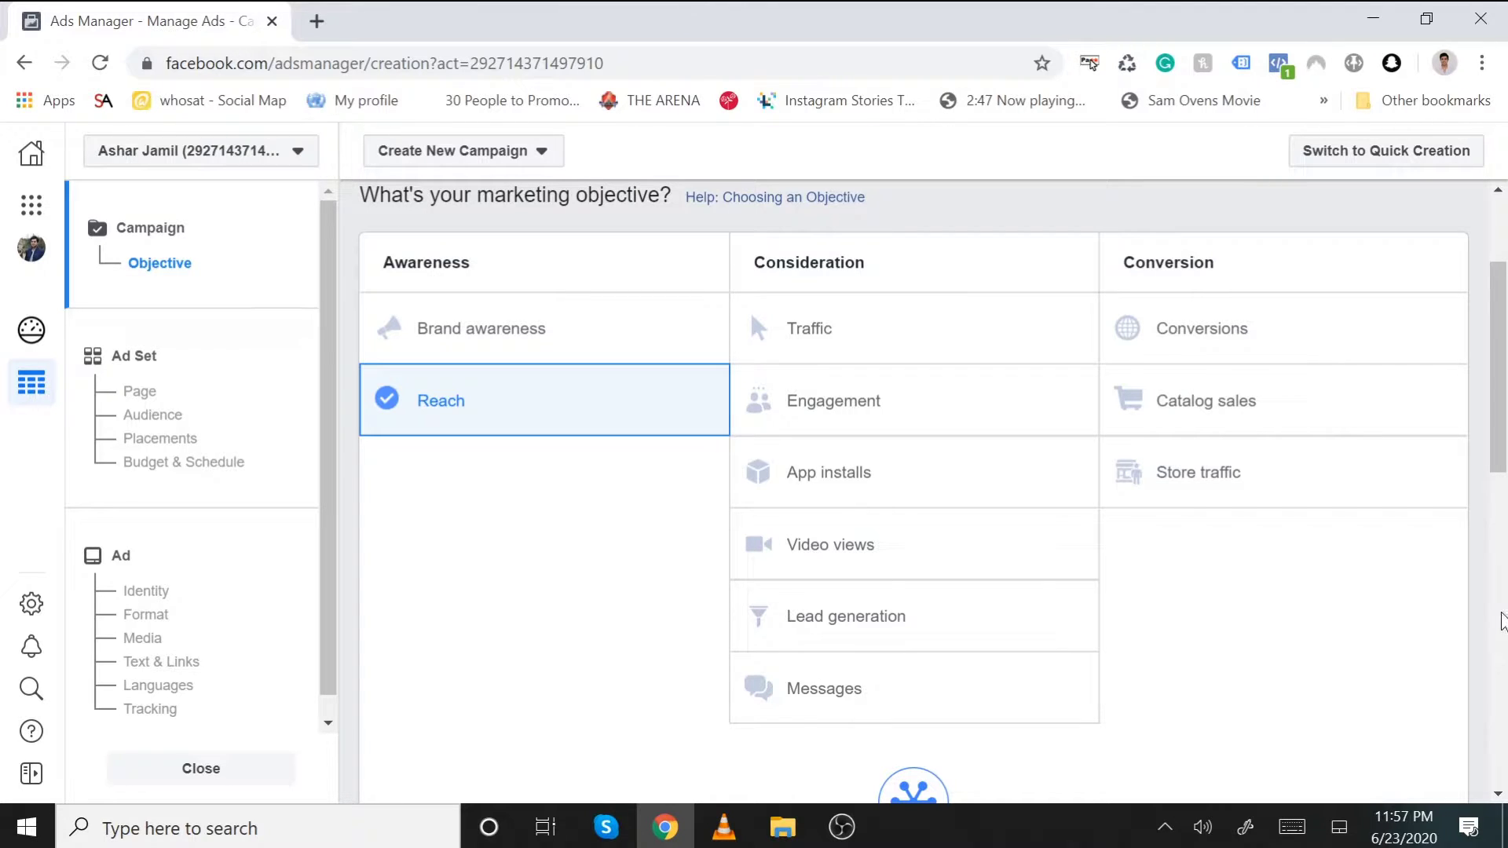
click(1499, 795)
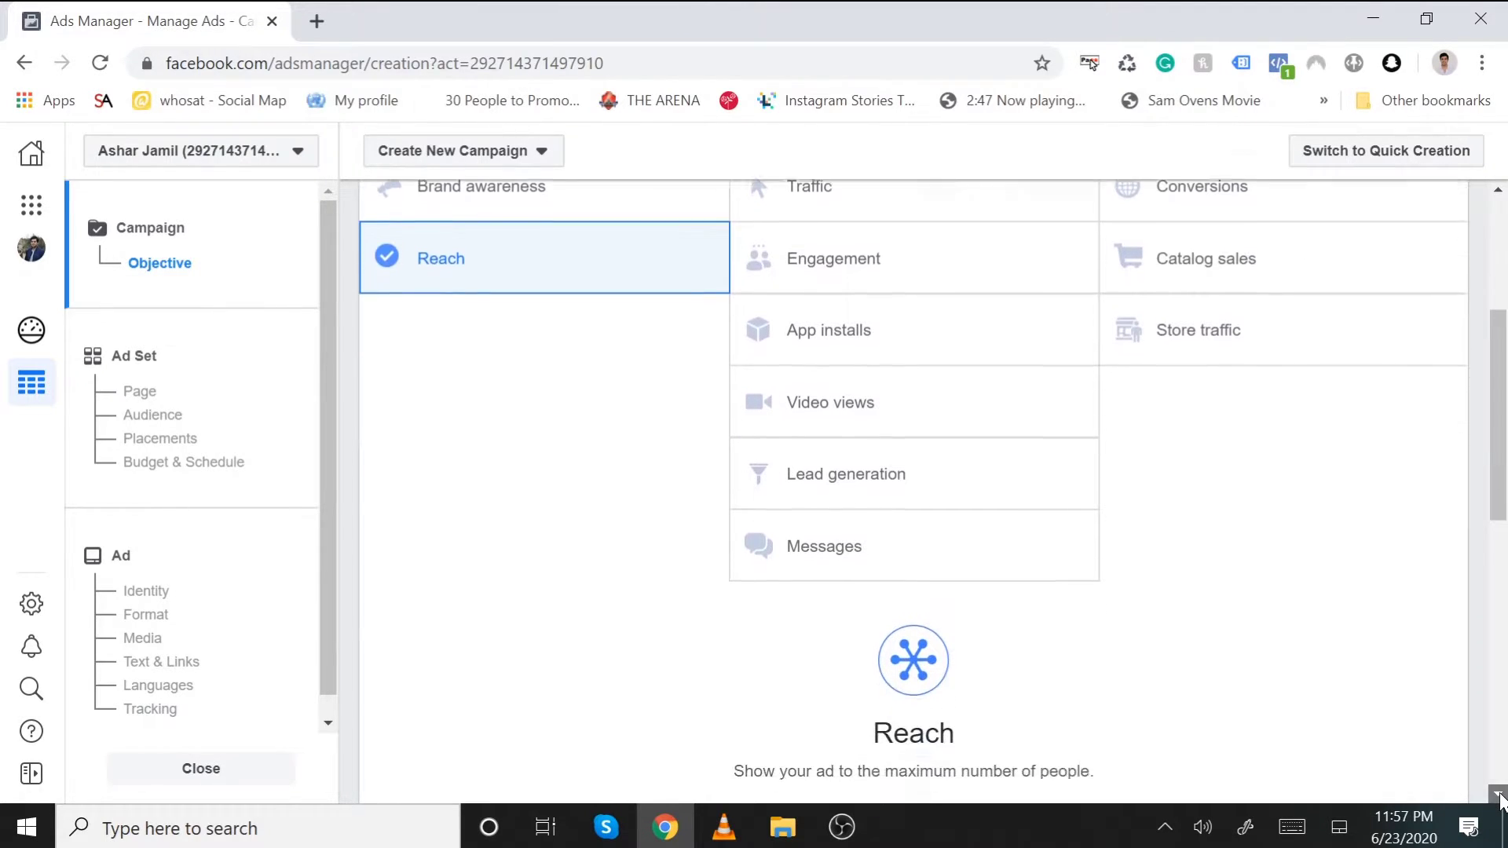
click(1498, 795)
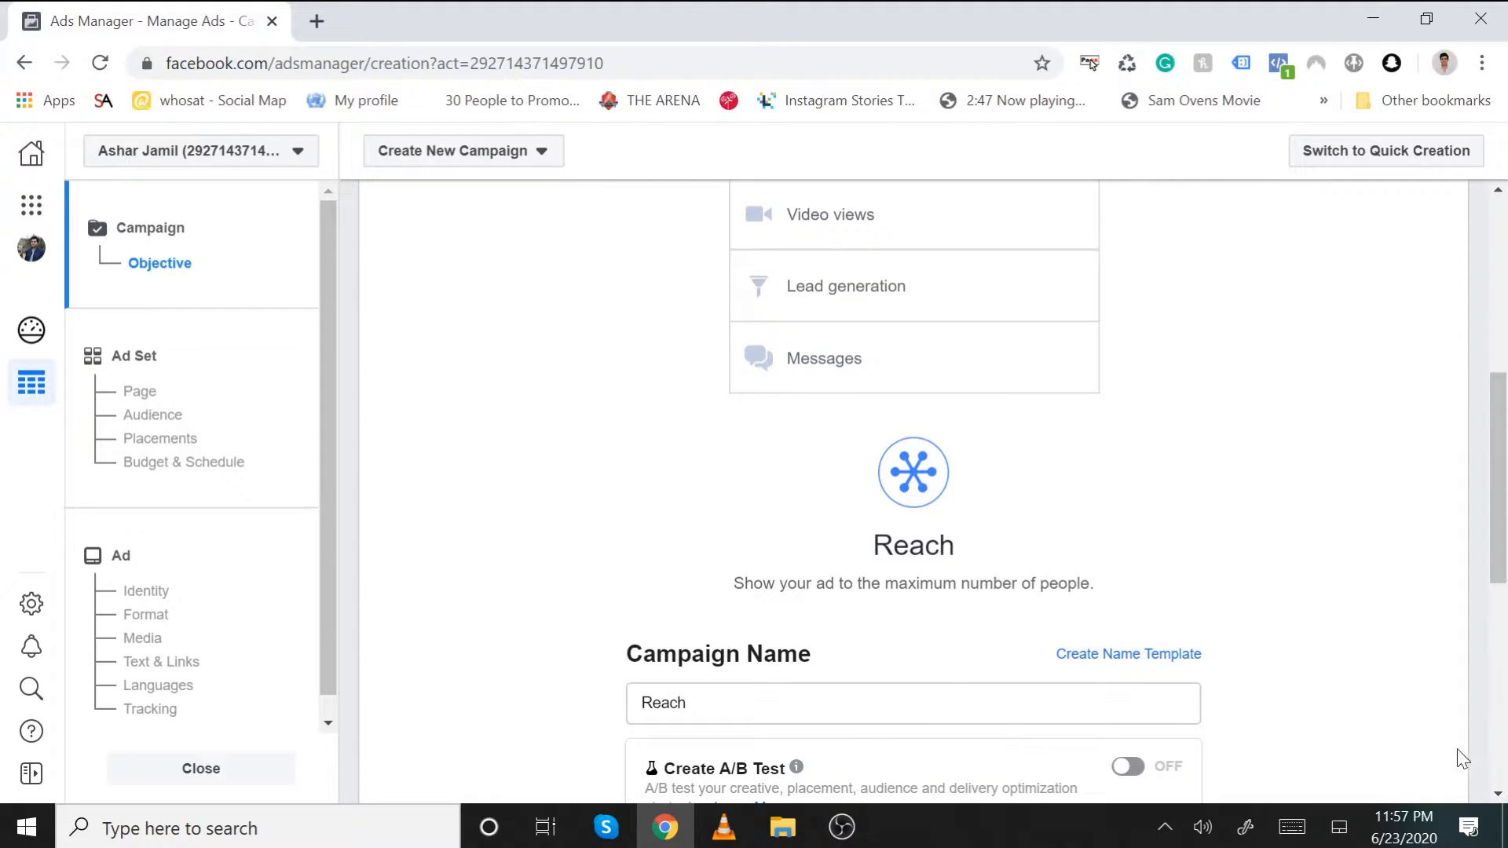
click(1499, 795)
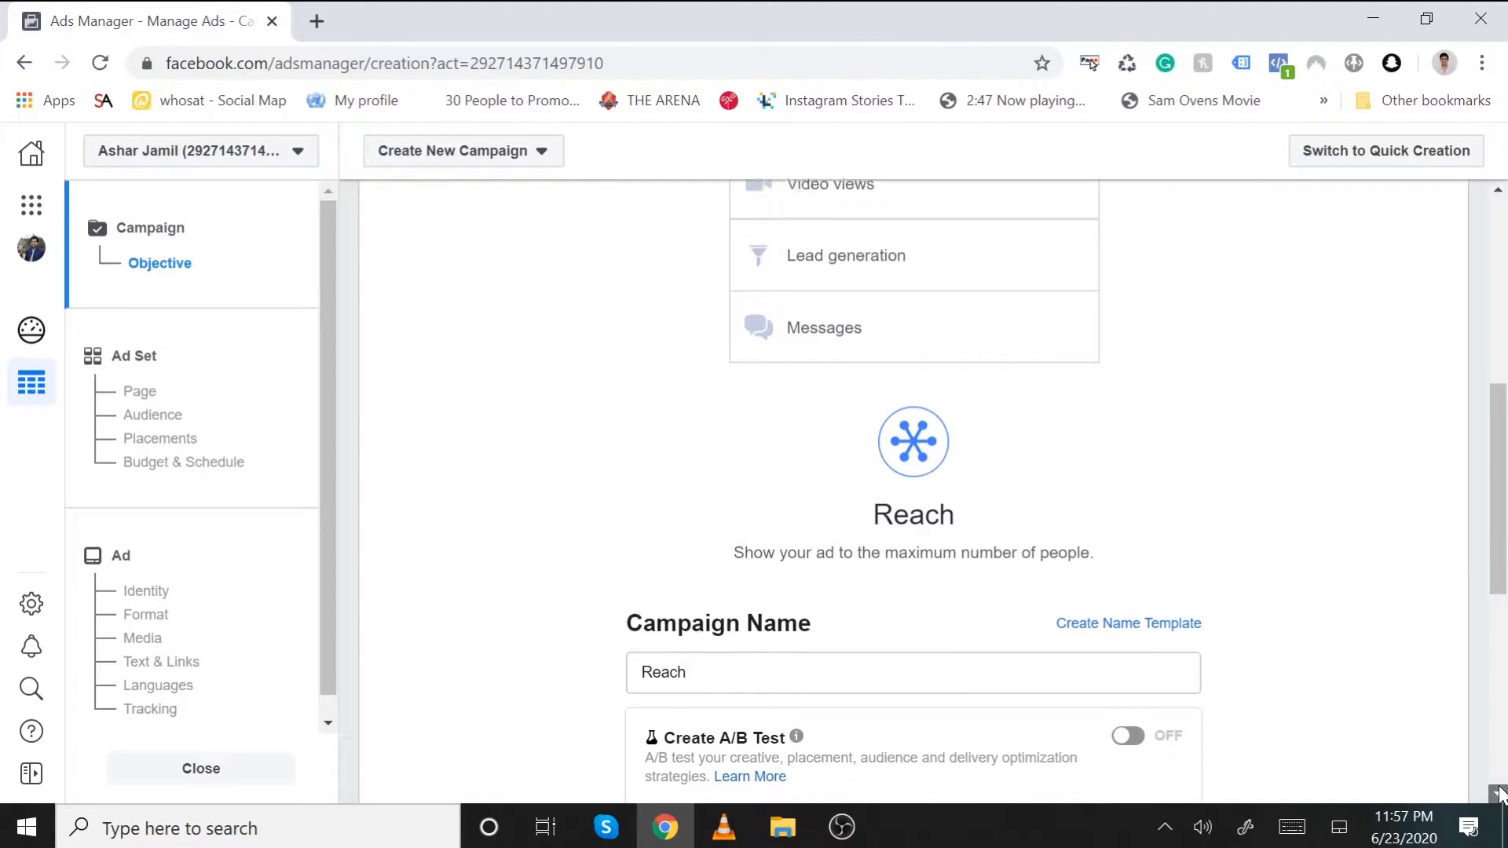
click(686, 515)
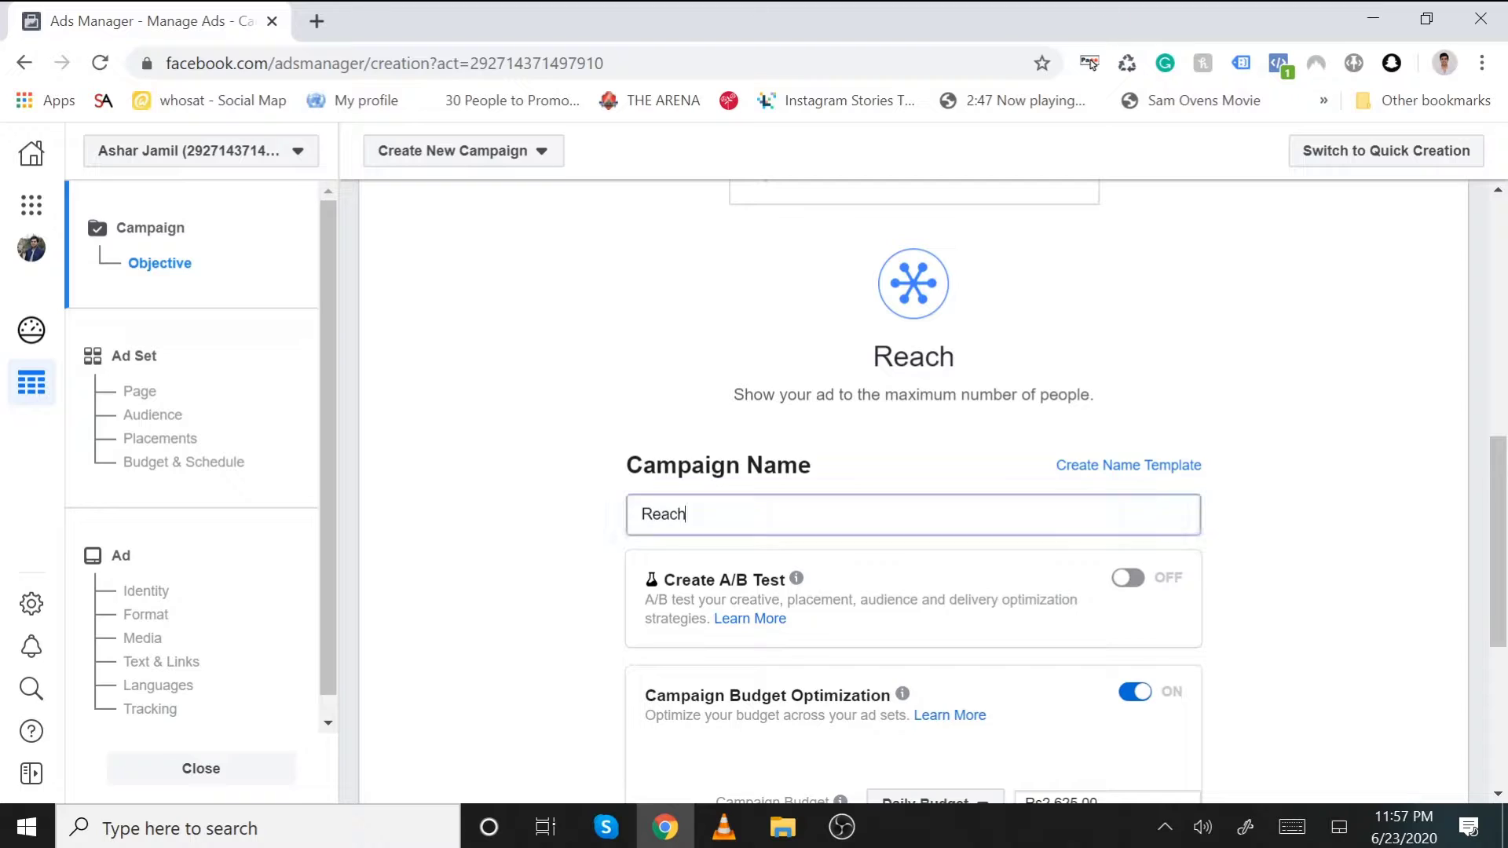
key(BackSpace)
key(BackSpace)
text(s)
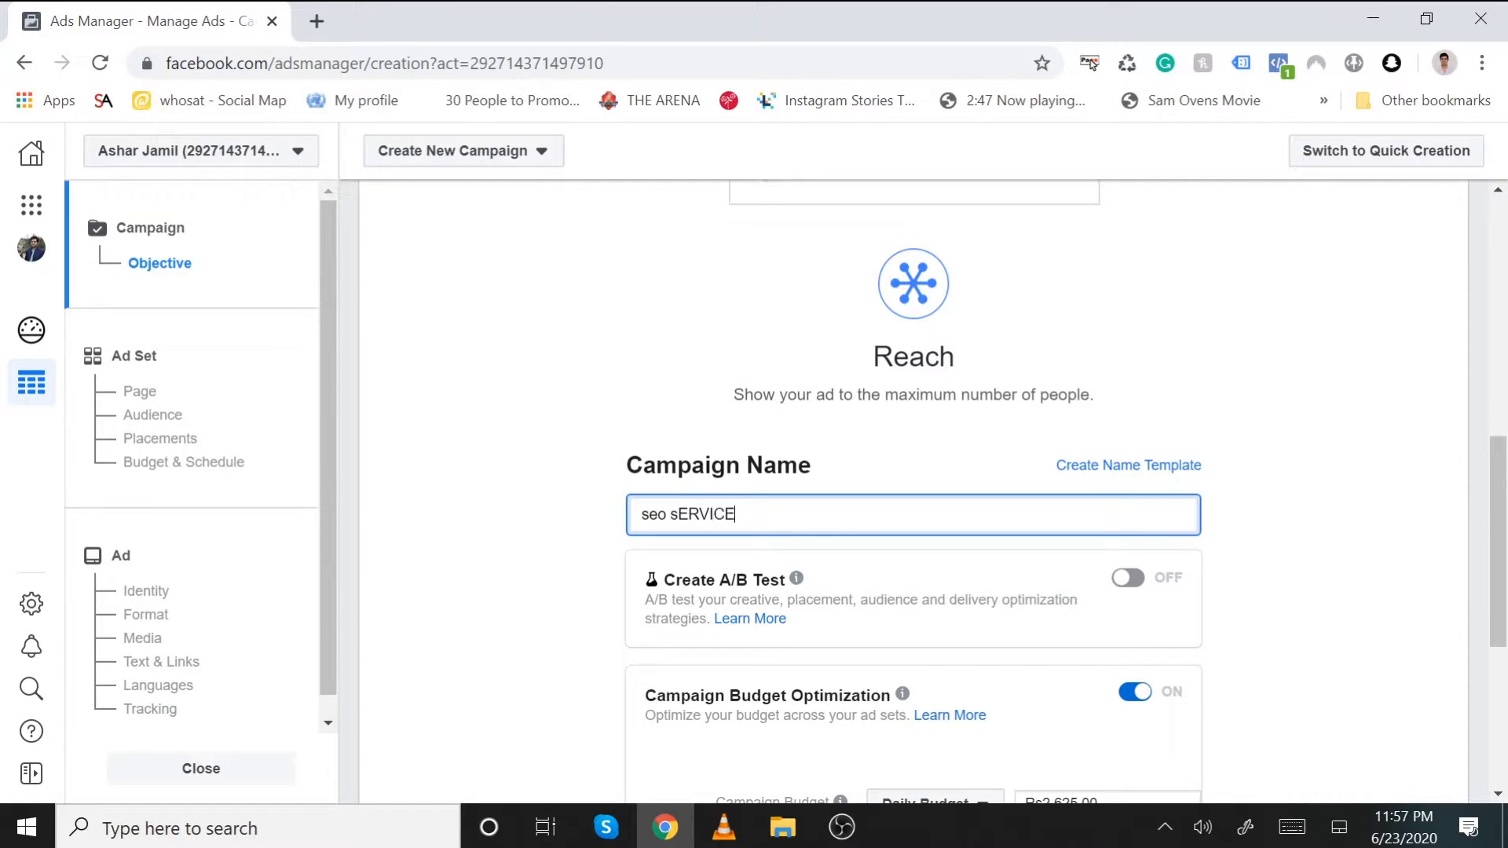
text(eo sER)
key(BackSpace)
key(BackSpace)
key(BackSpace)
key(BackSpace)
key(BackSpace)
key(BackSpace)
key(BackSpace)
text(SEO Services Call Ad)
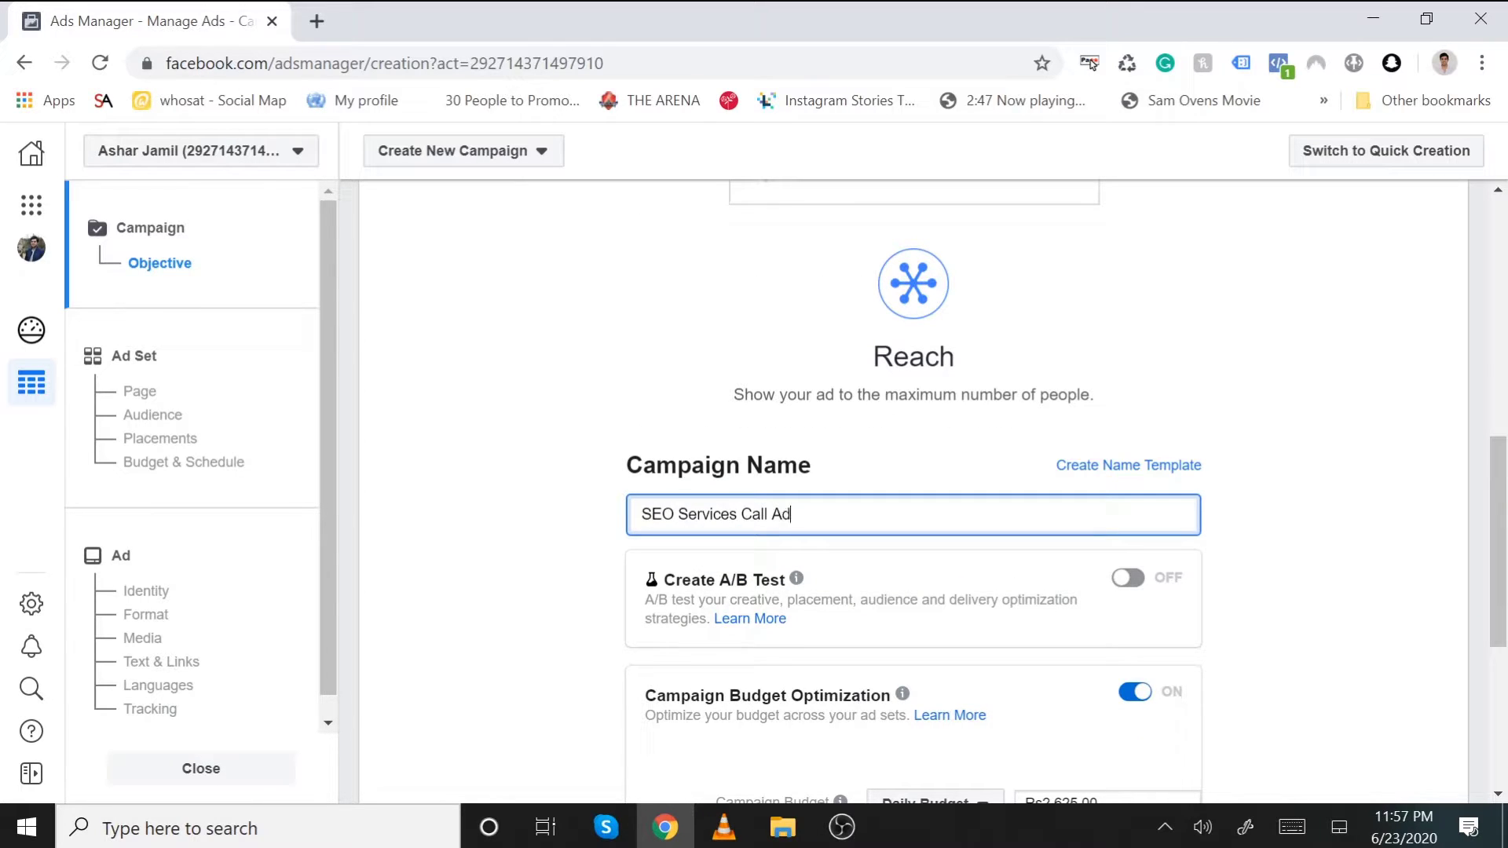
Turn off Campaign Budget Optimization and continue to the ad set settings
click(1494, 796)
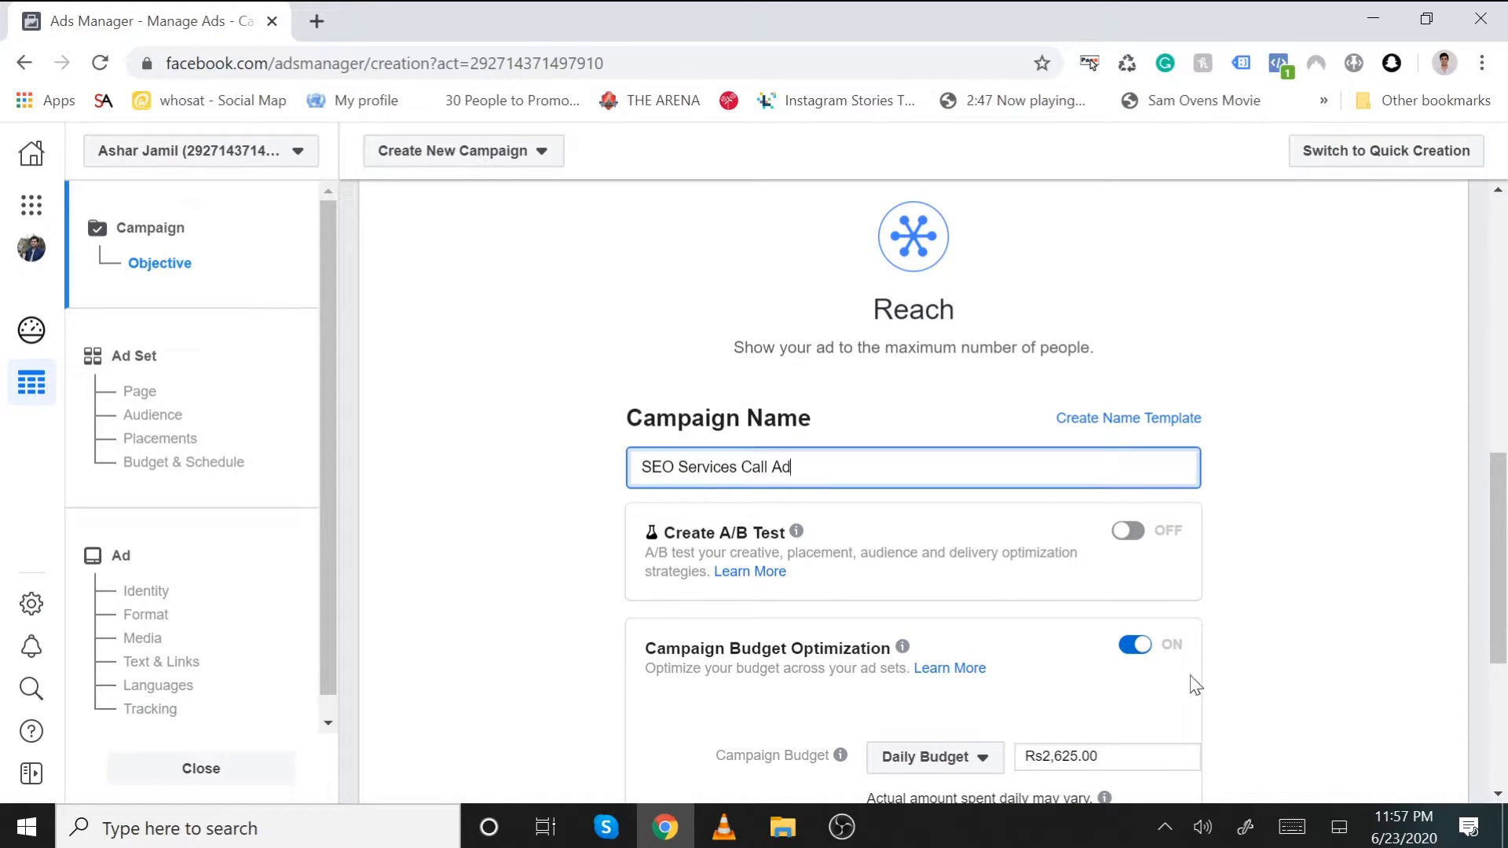
click(1132, 648)
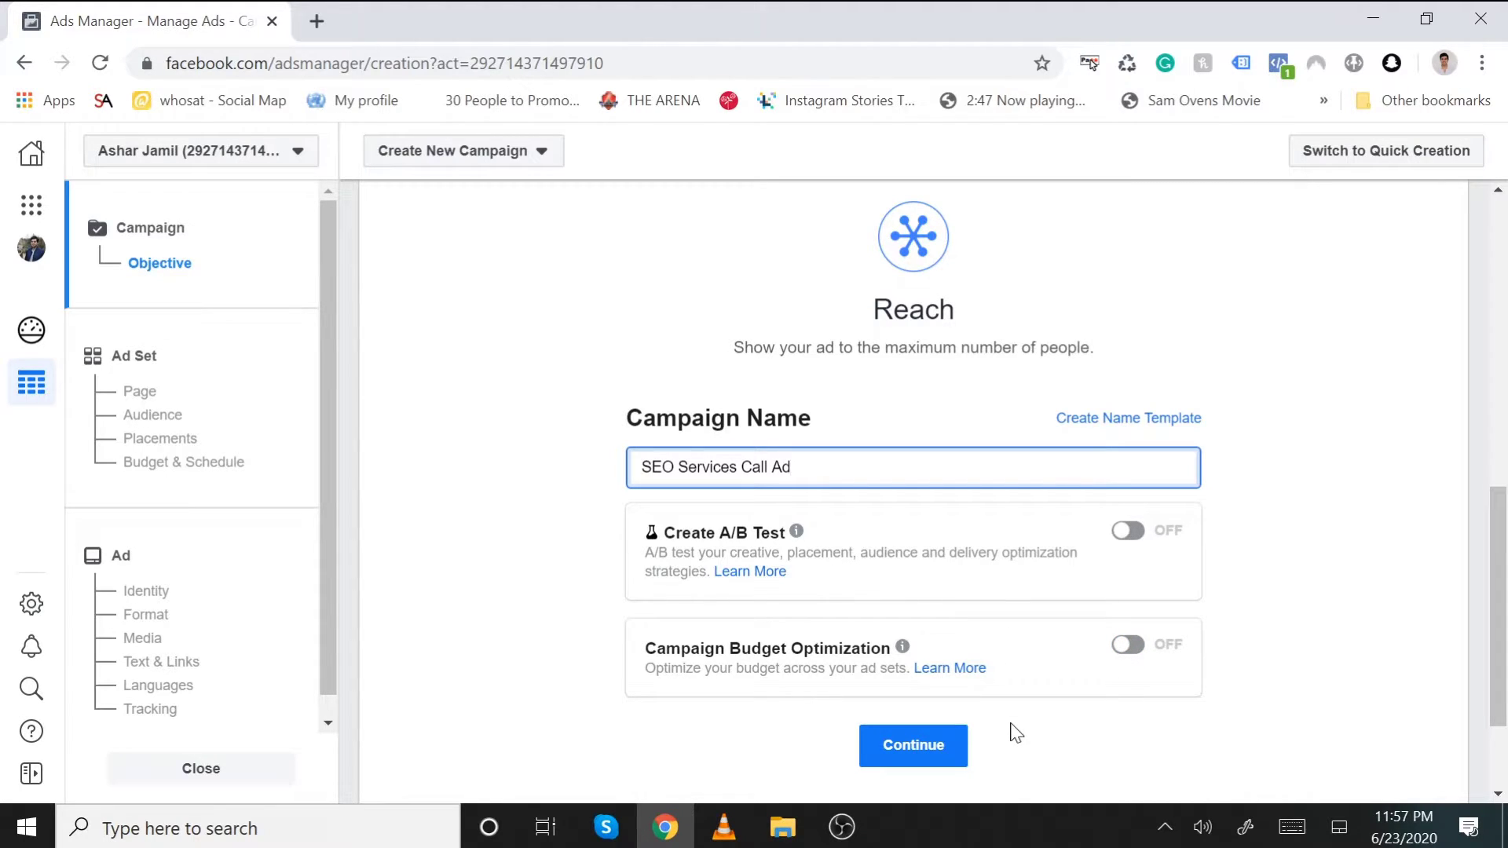
click(914, 746)
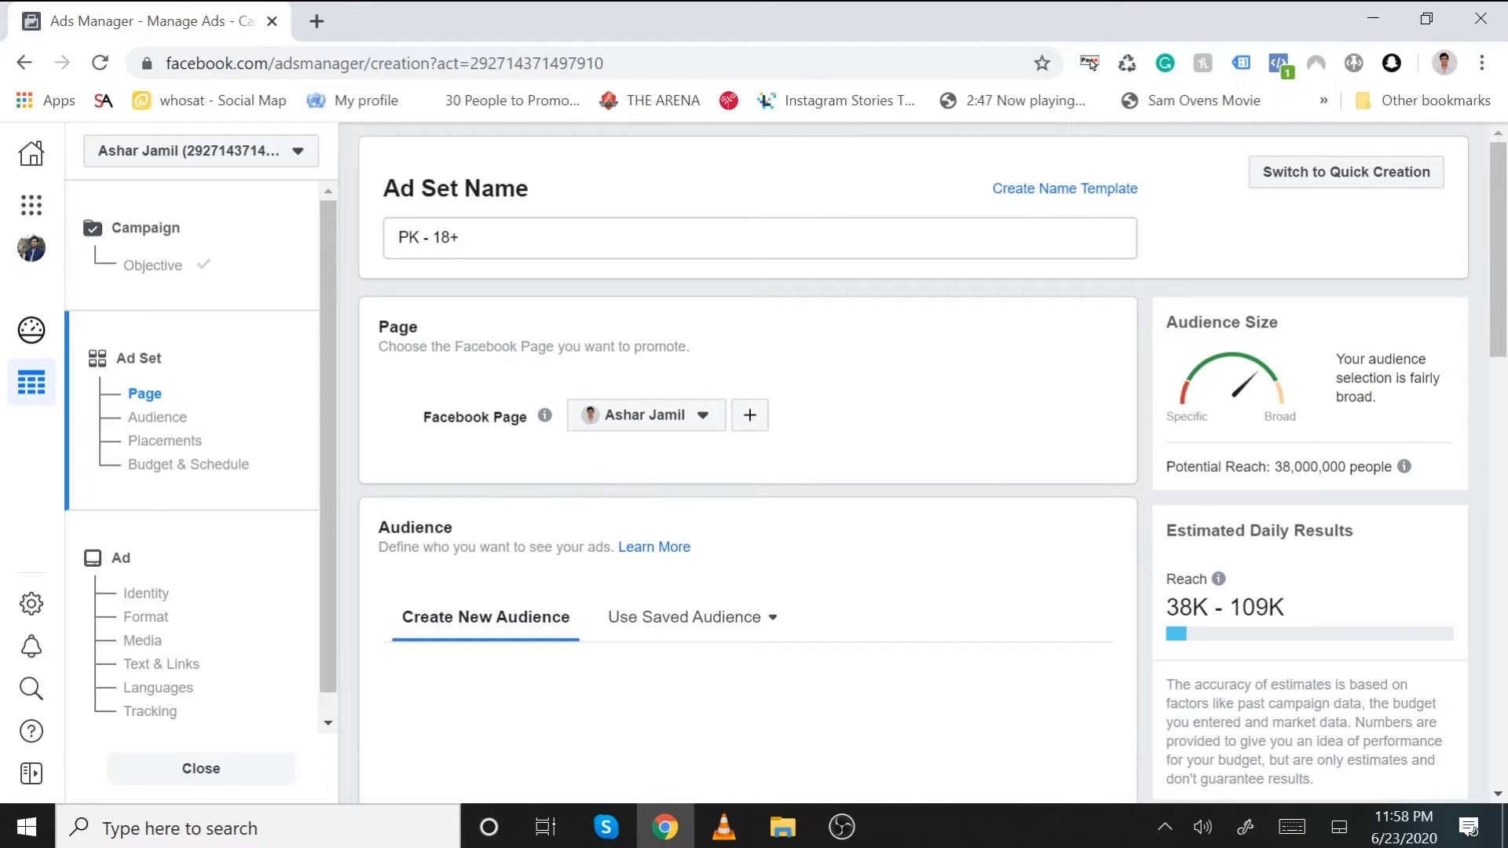
Review the ad set's audience, placements, budget and schedule, keep the default settings, and continue to the ad setup
click(1498, 794)
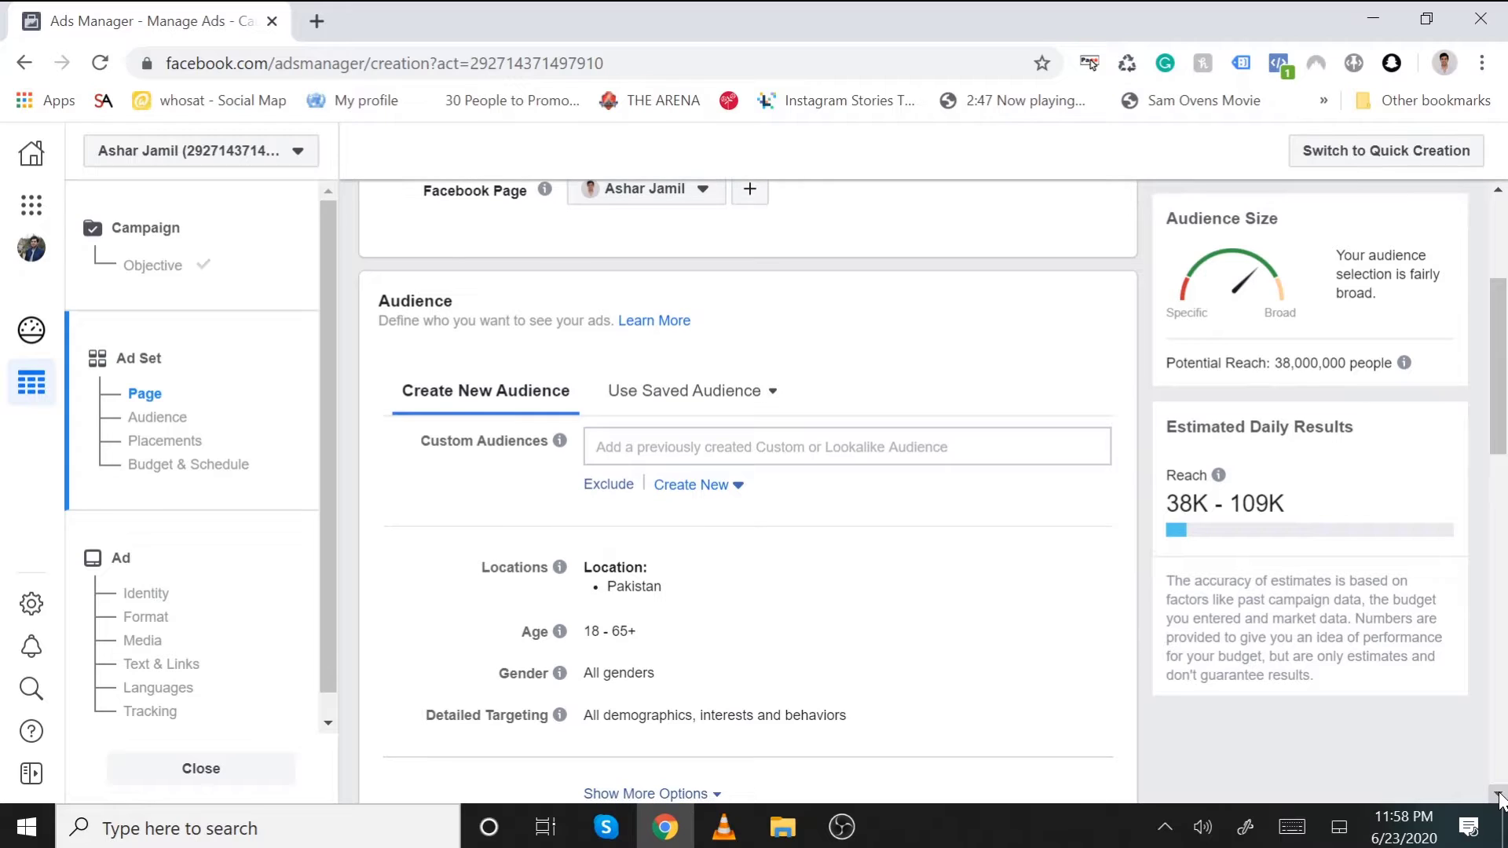
click(1498, 793)
click(1498, 794)
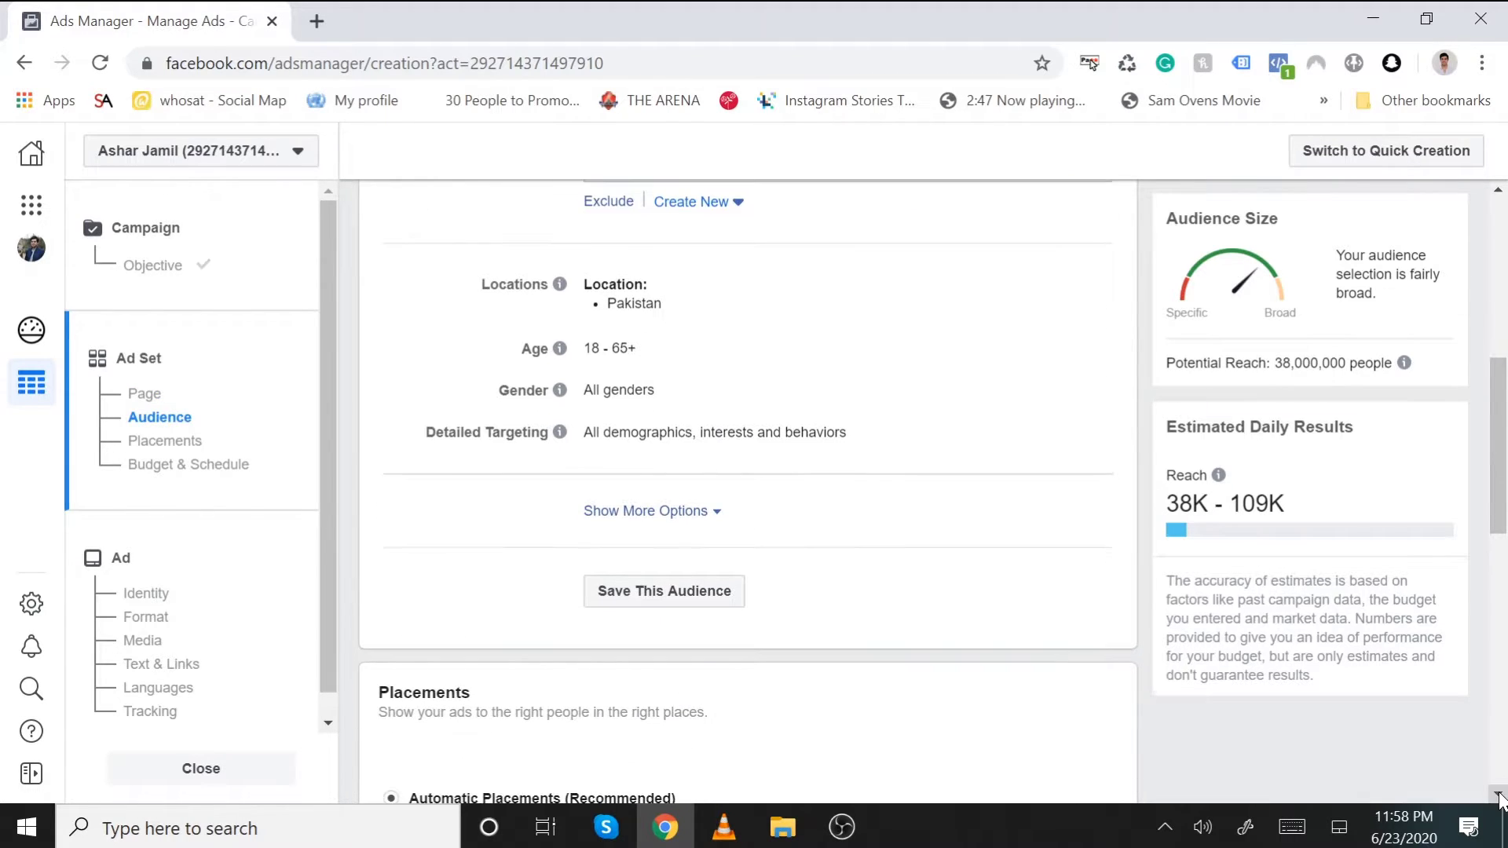
click(1498, 793)
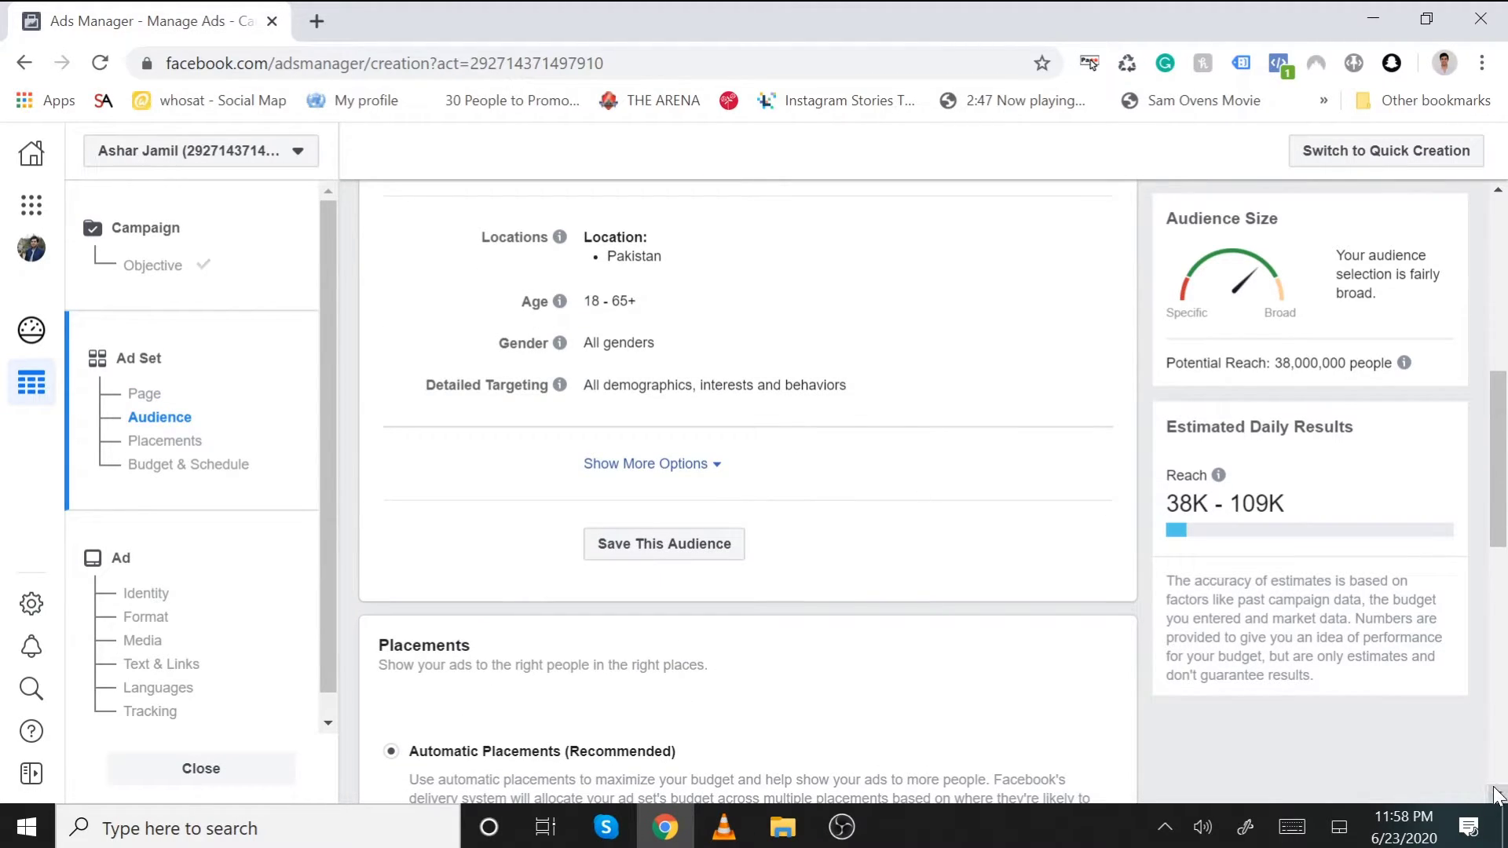
click(1498, 793)
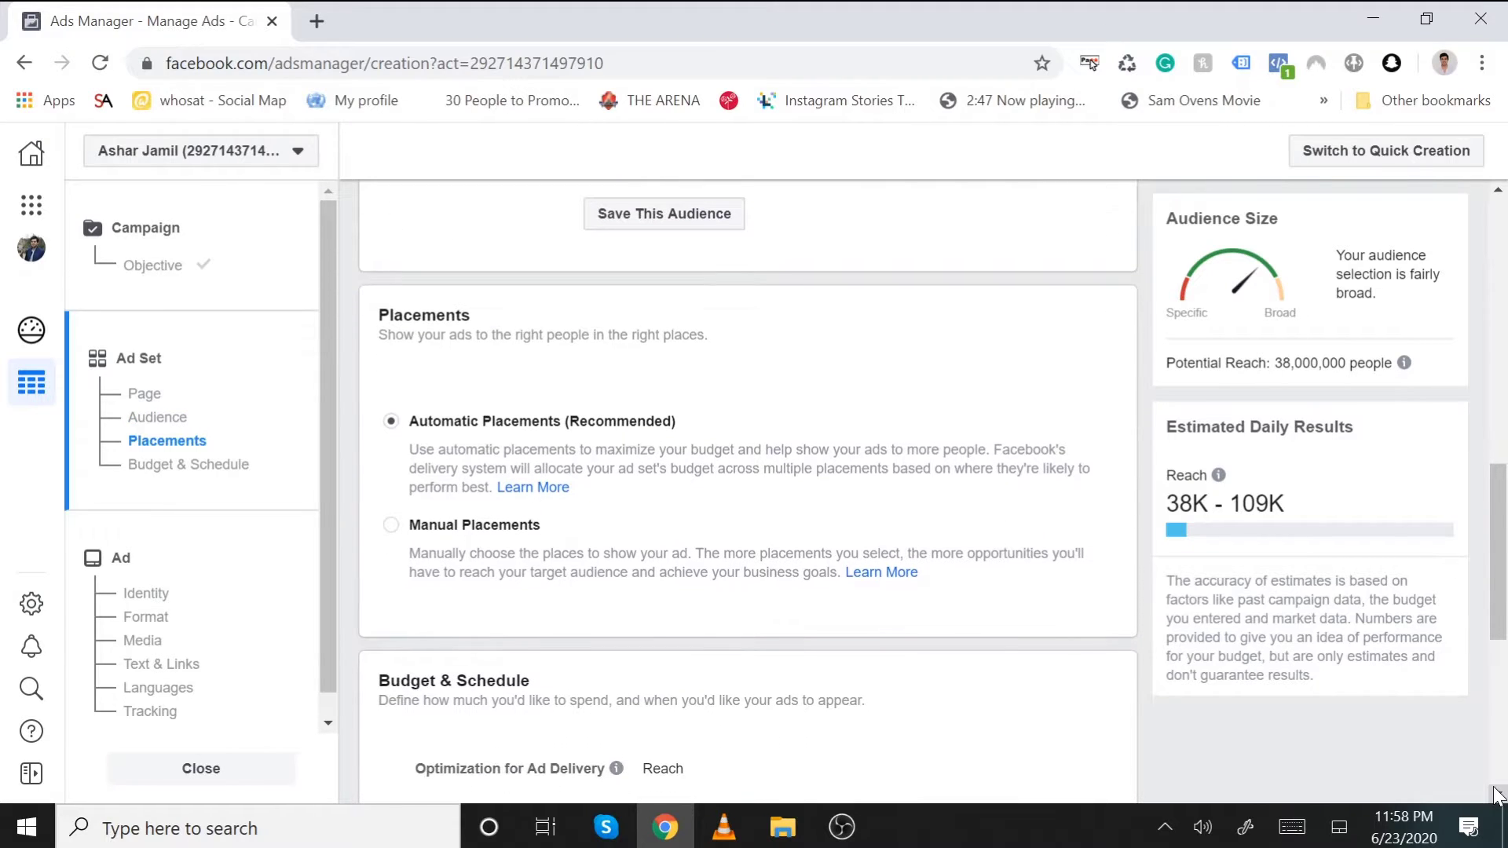
click(1498, 793)
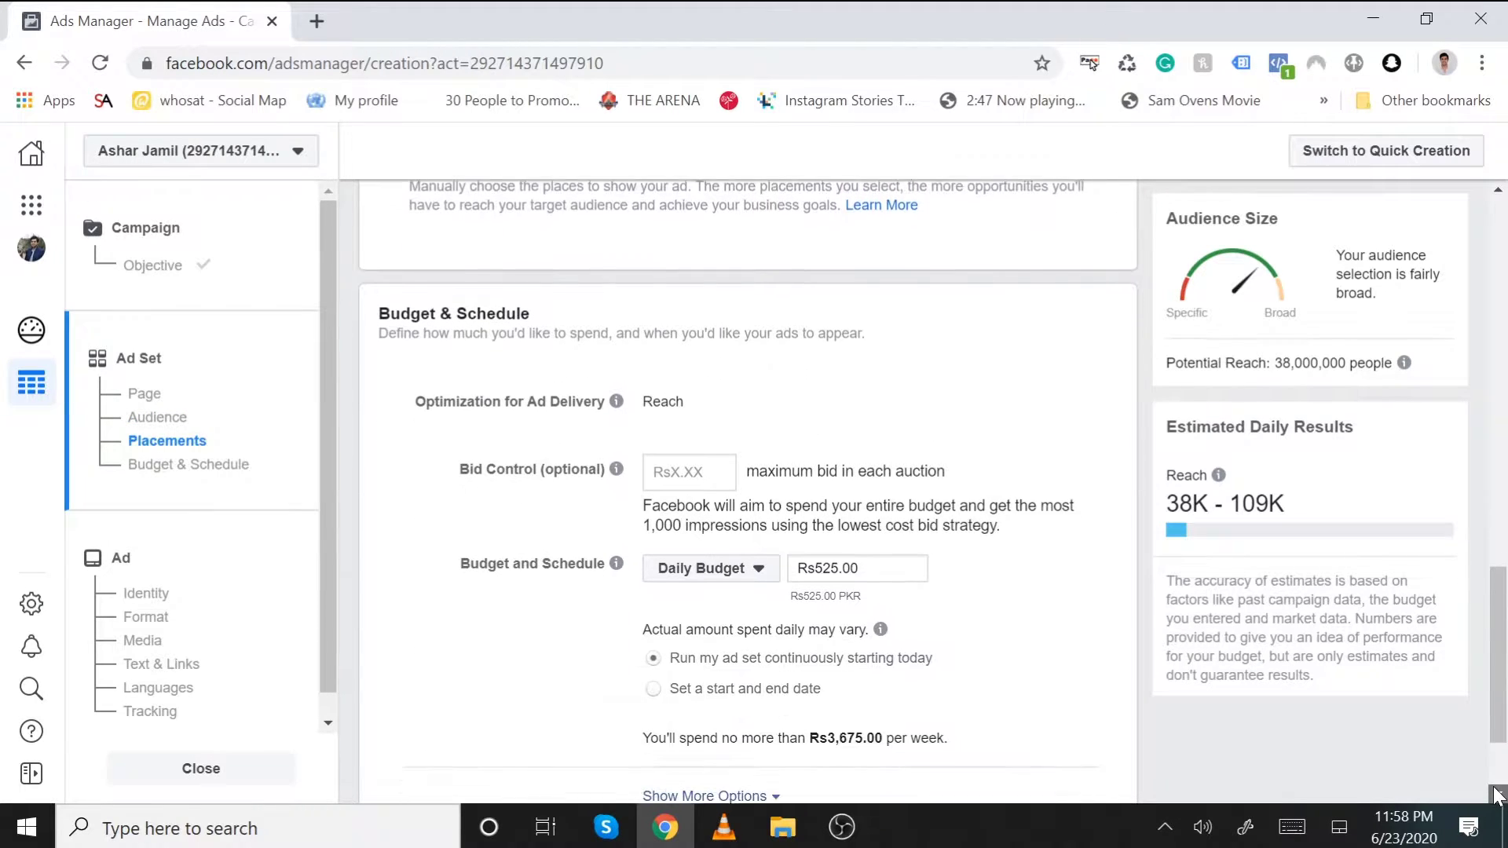
click(1498, 793)
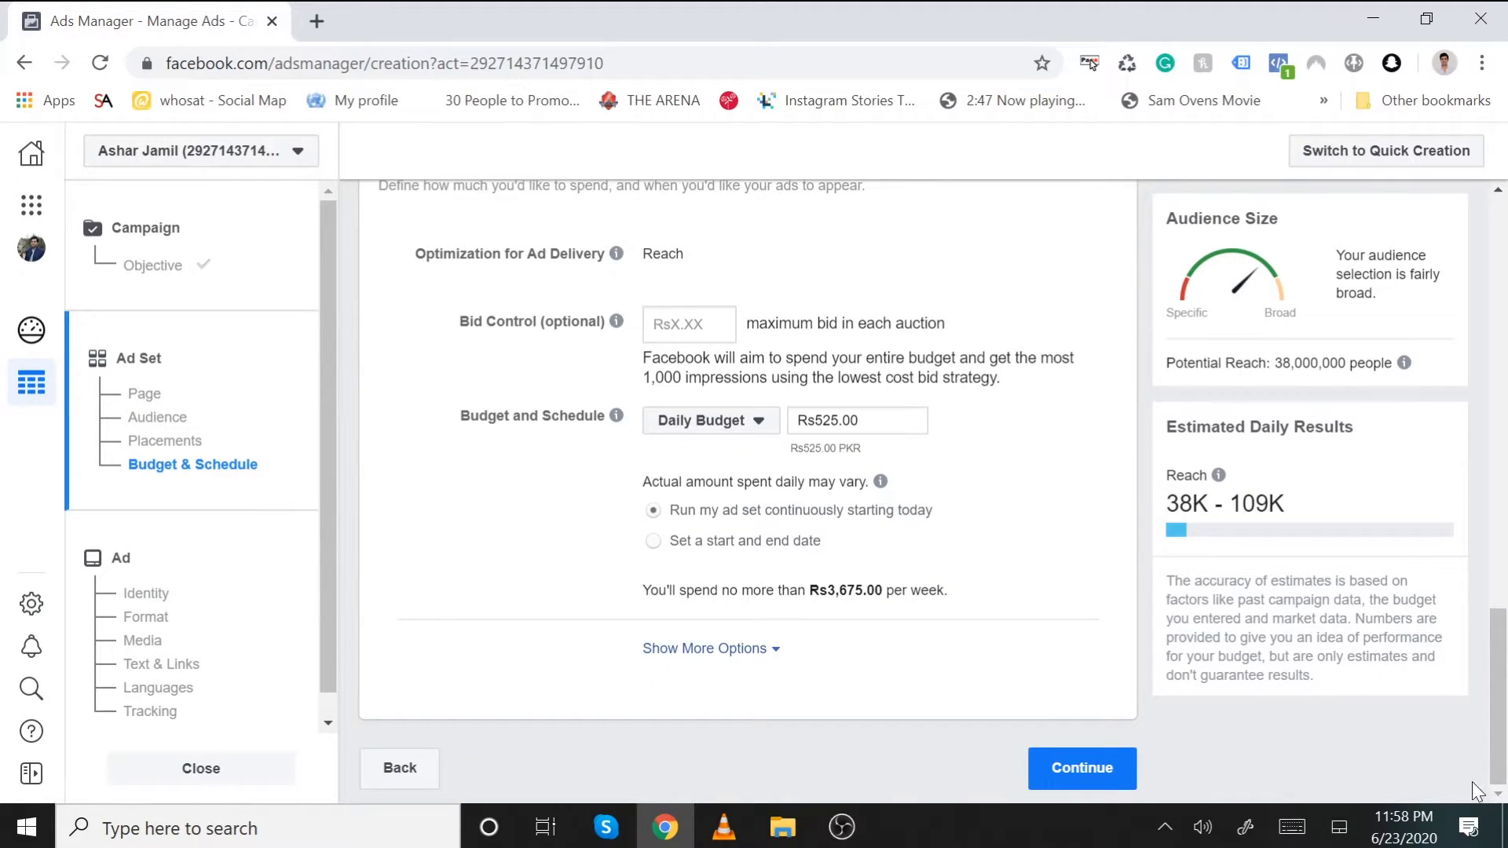
click(1101, 769)
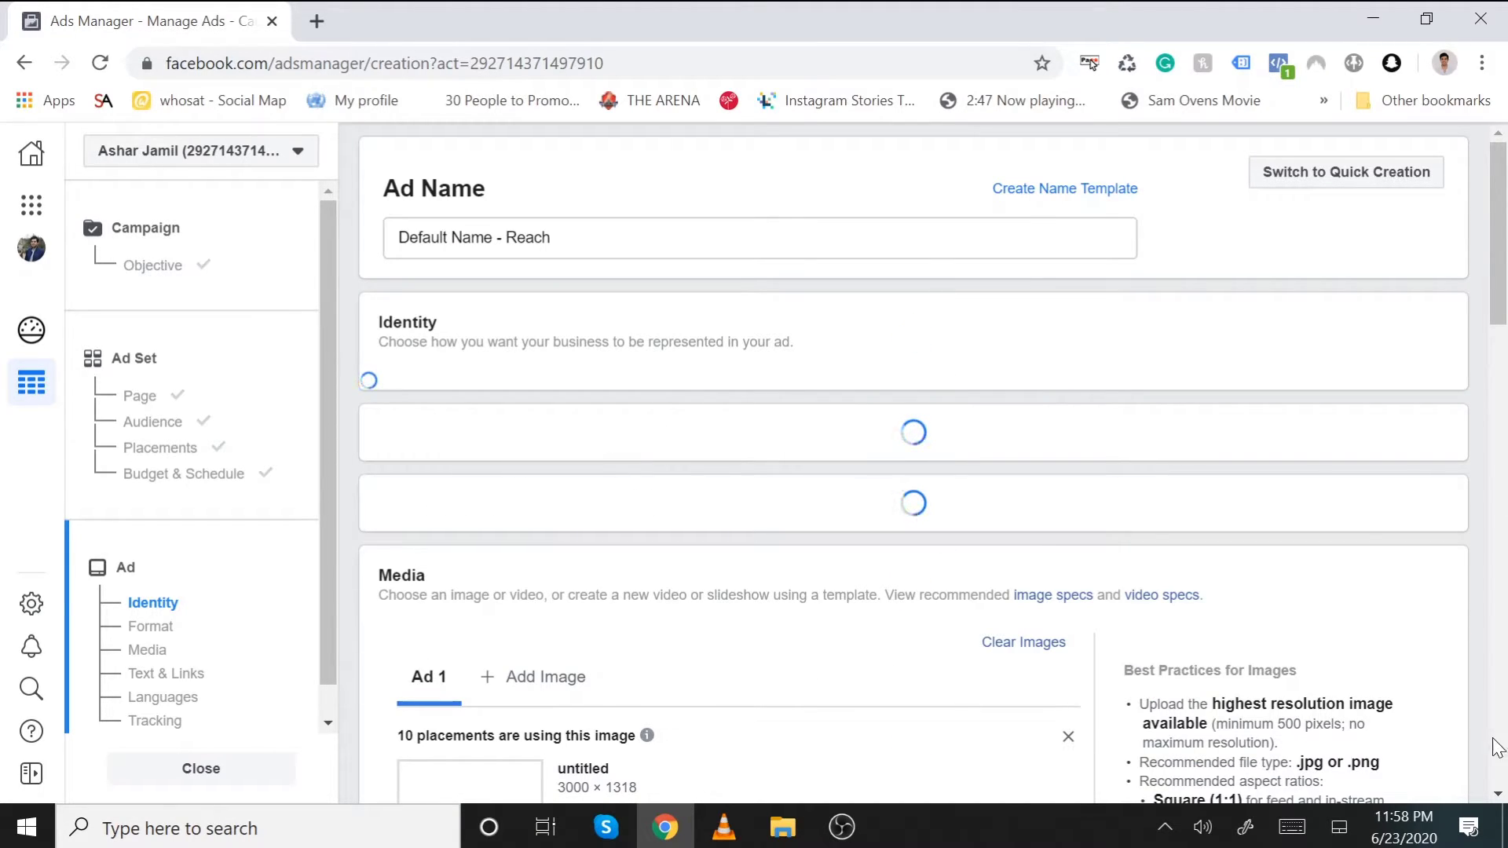
Replace the ad's preselected image with SEO-GMB.png from the account images
click(1498, 795)
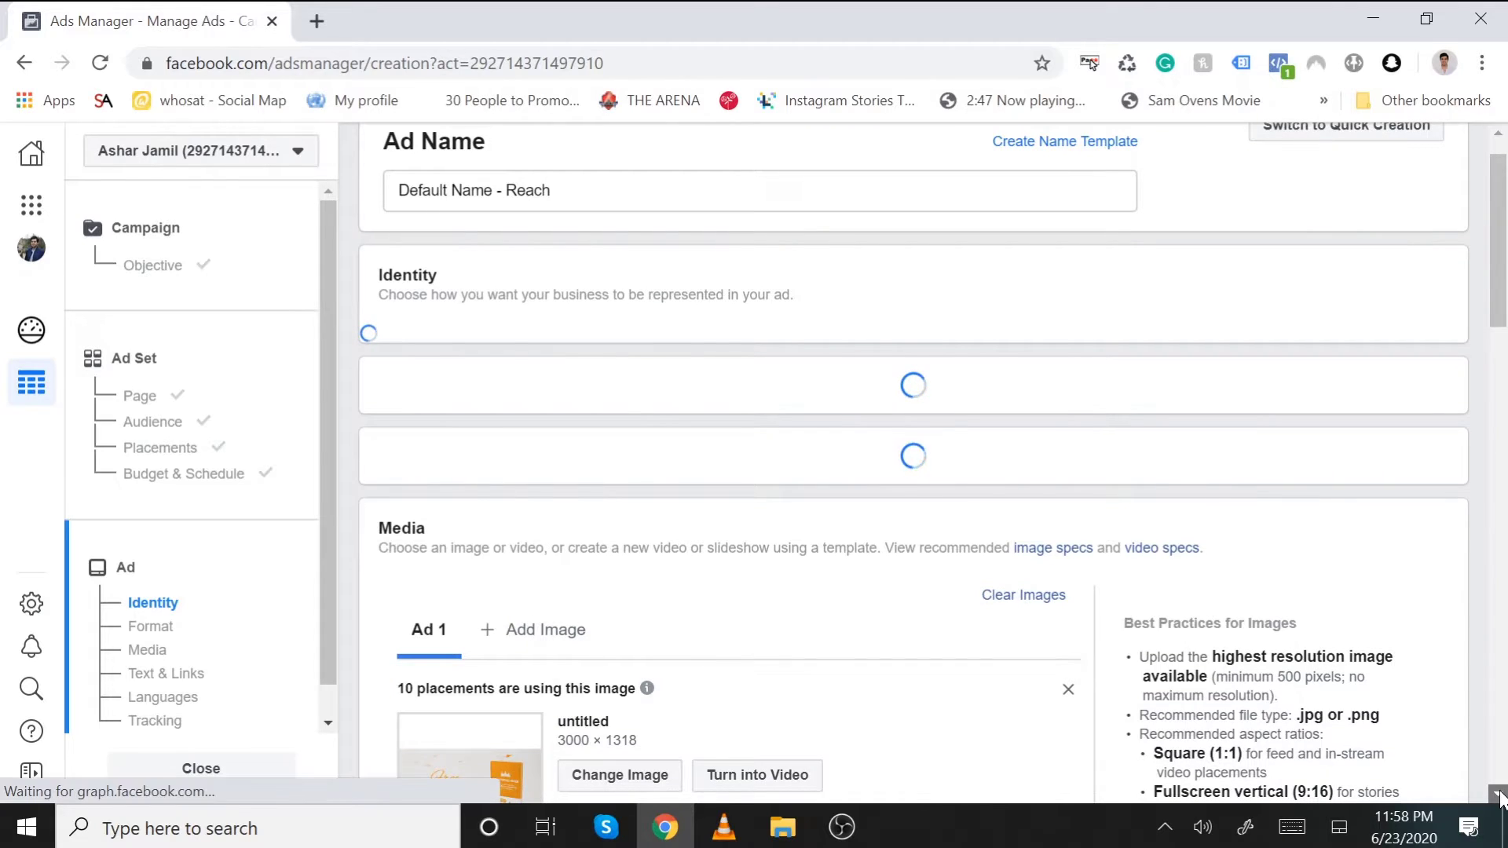
click(1498, 795)
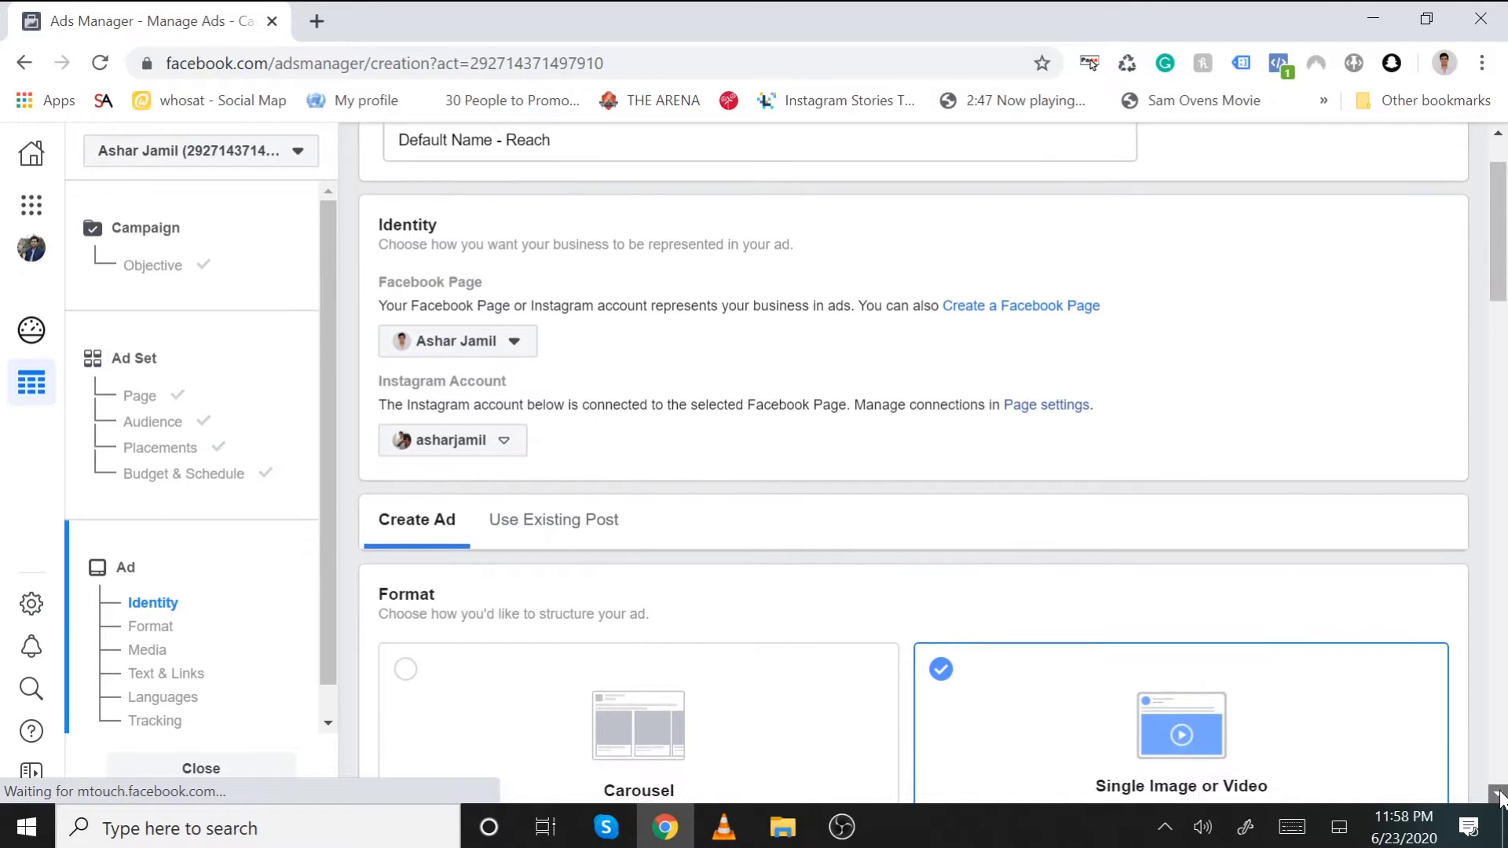
click(1498, 795)
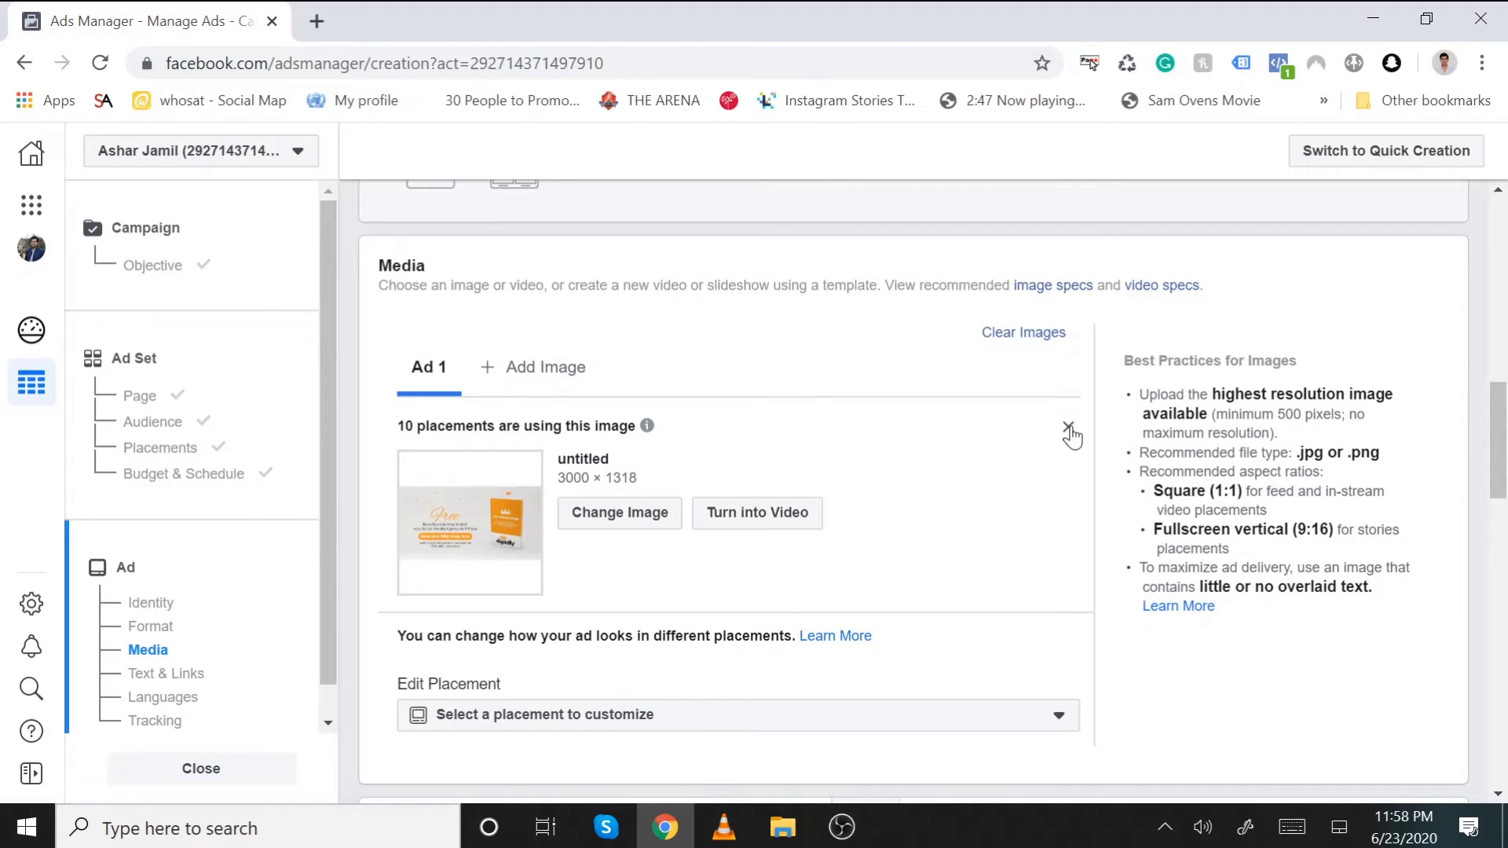
click(1069, 428)
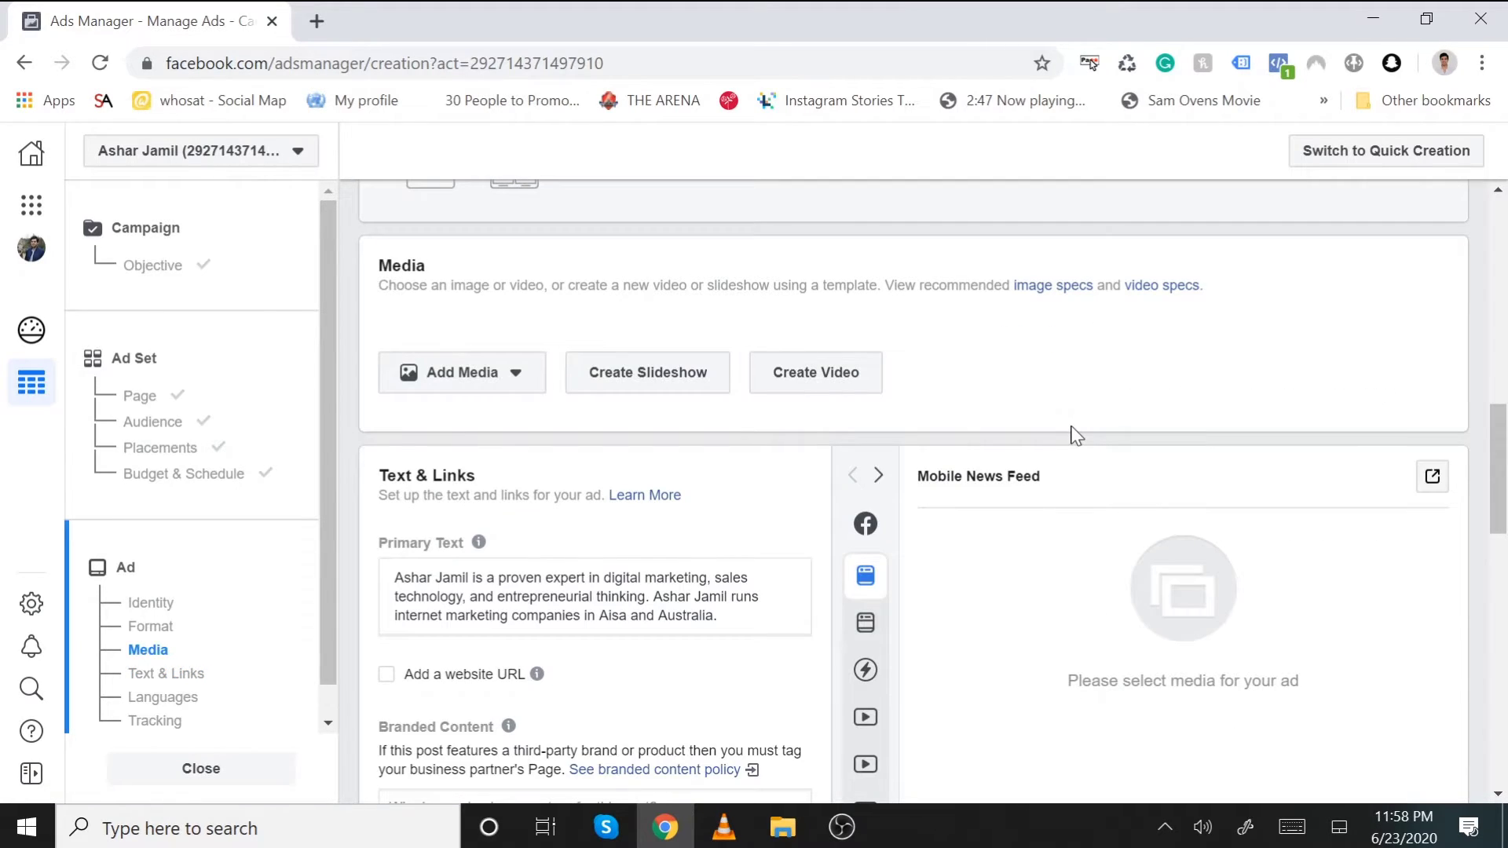
click(478, 377)
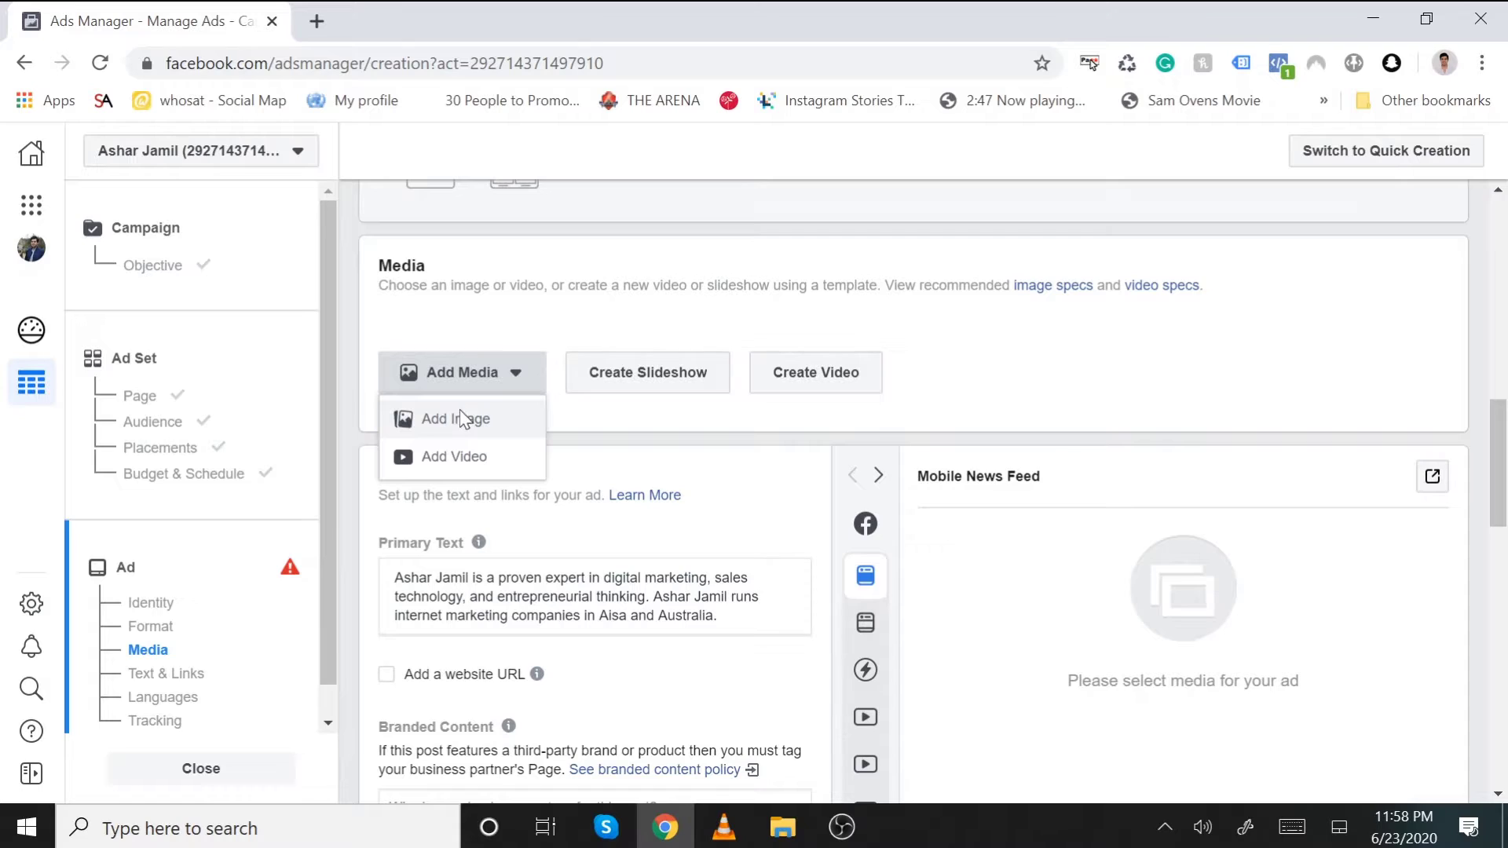
click(462, 419)
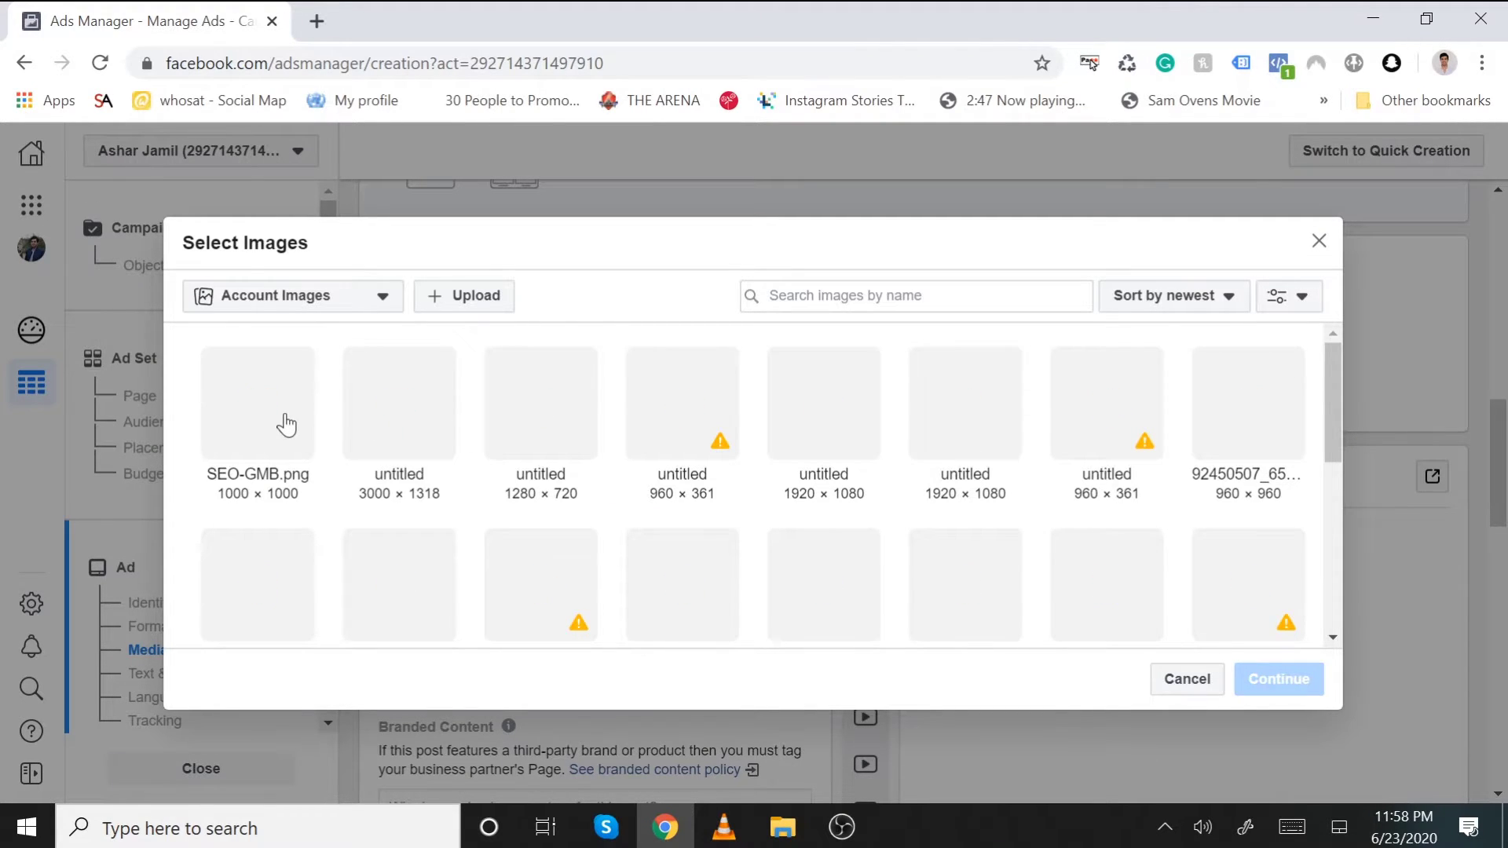
click(287, 425)
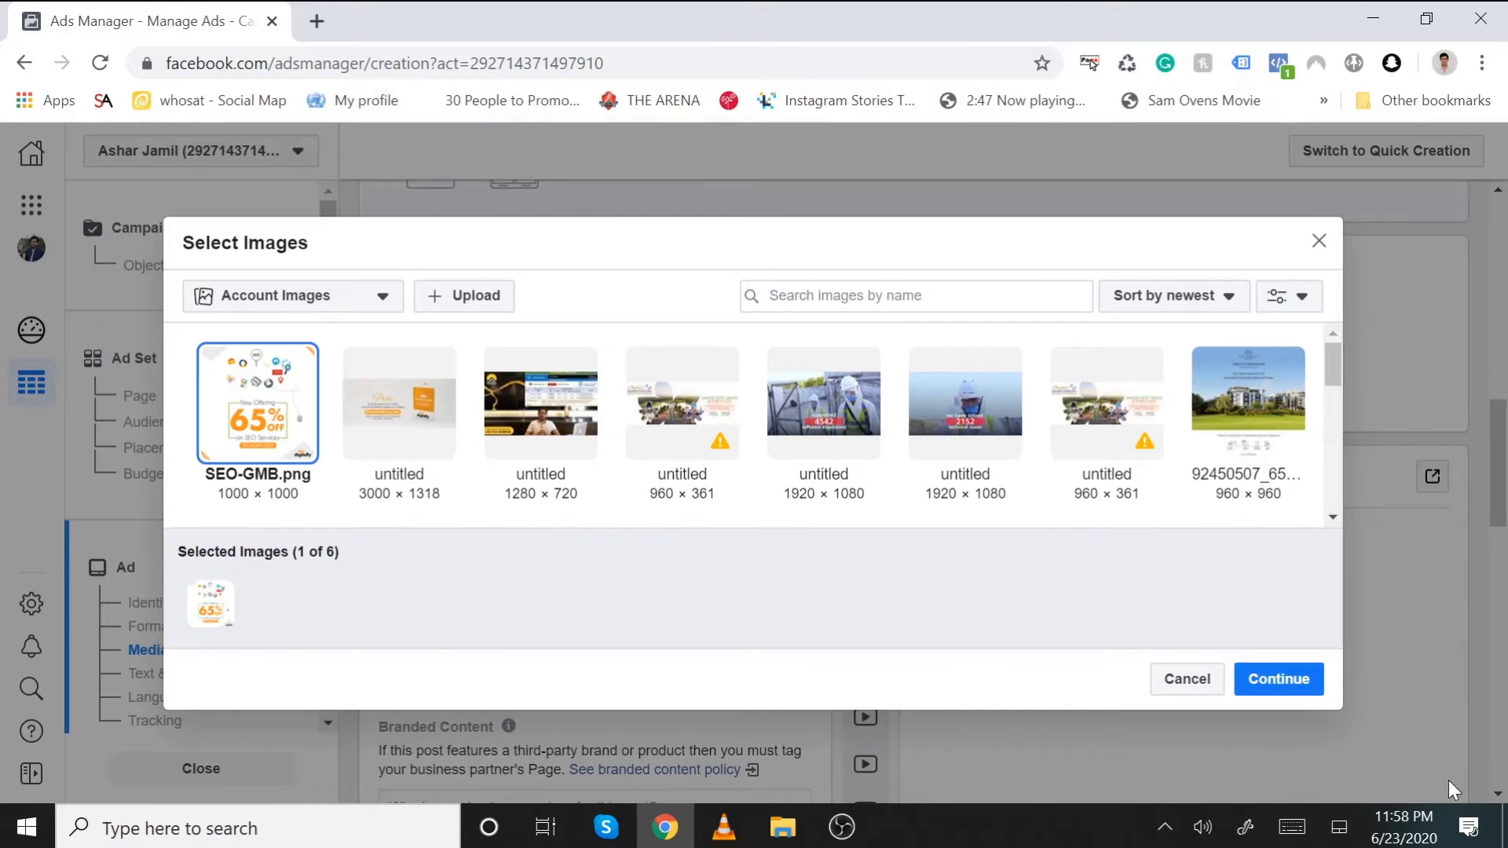
click(1309, 681)
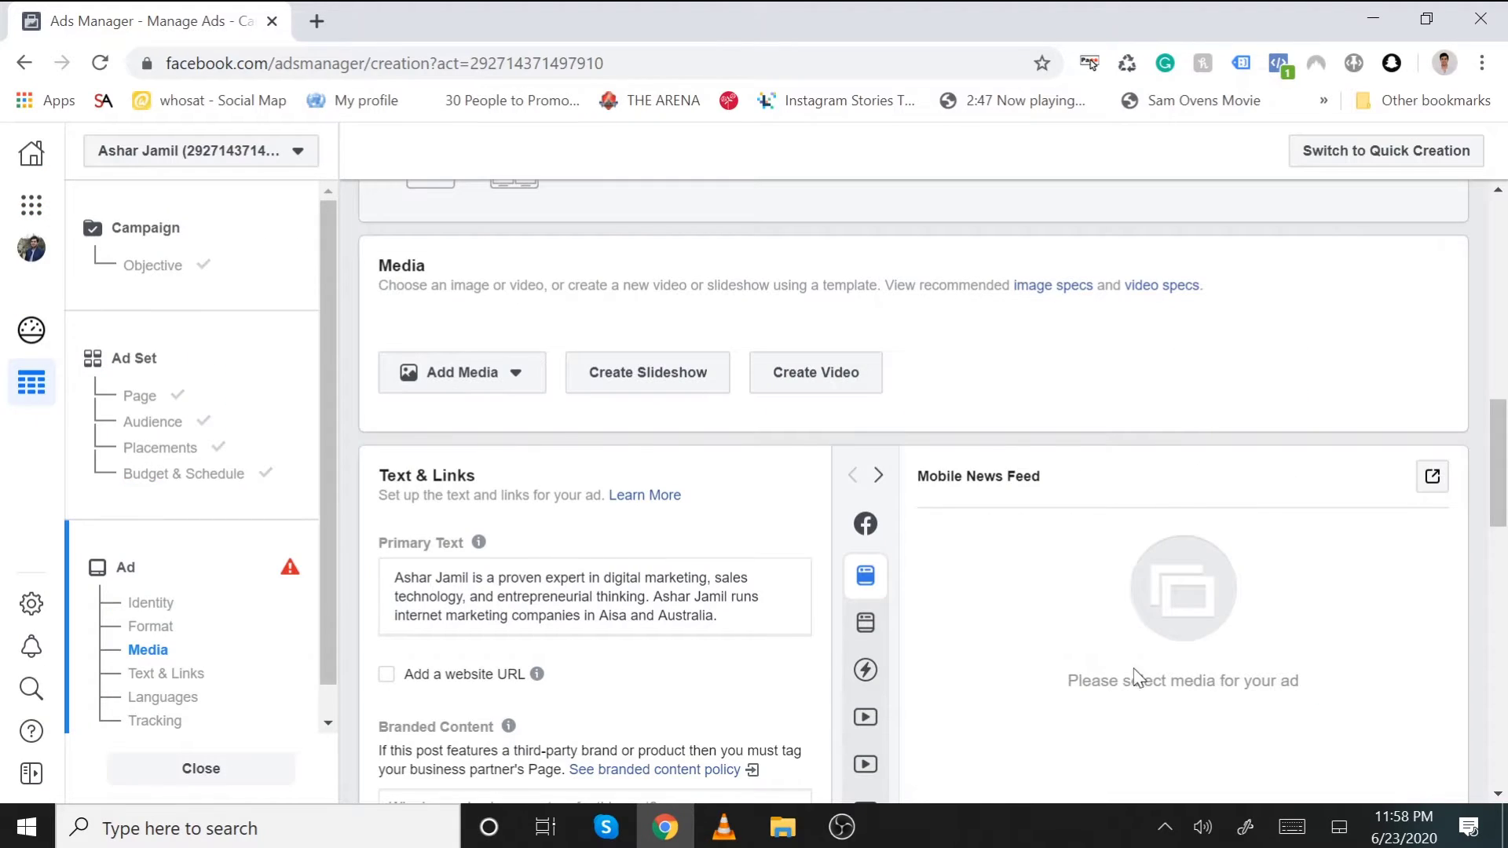
click(1498, 795)
scroll(1498, 795, down, 7)
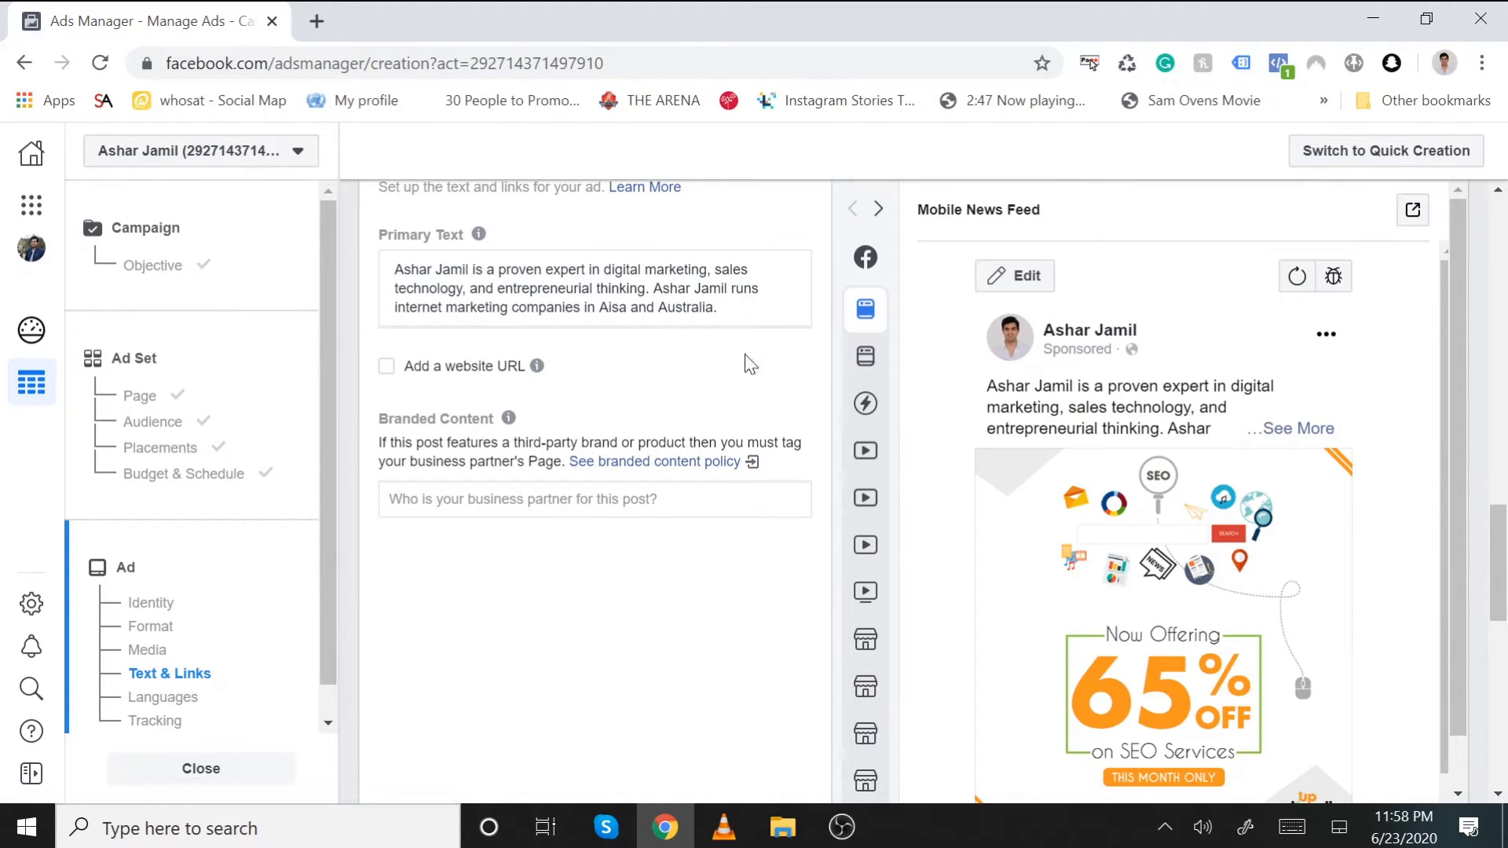
click(387, 366)
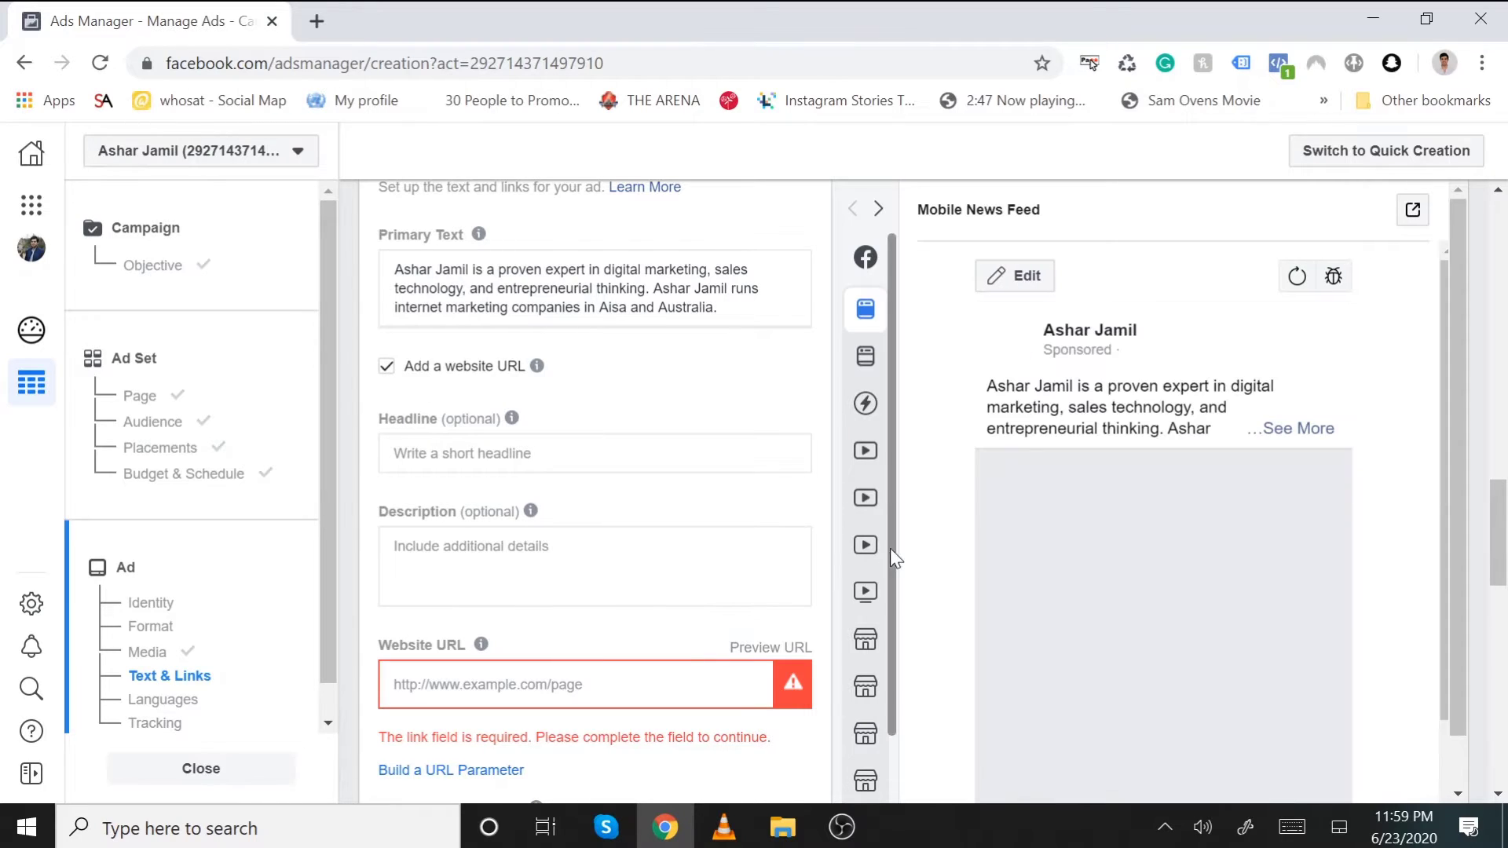
click(1498, 793)
click(1498, 793)
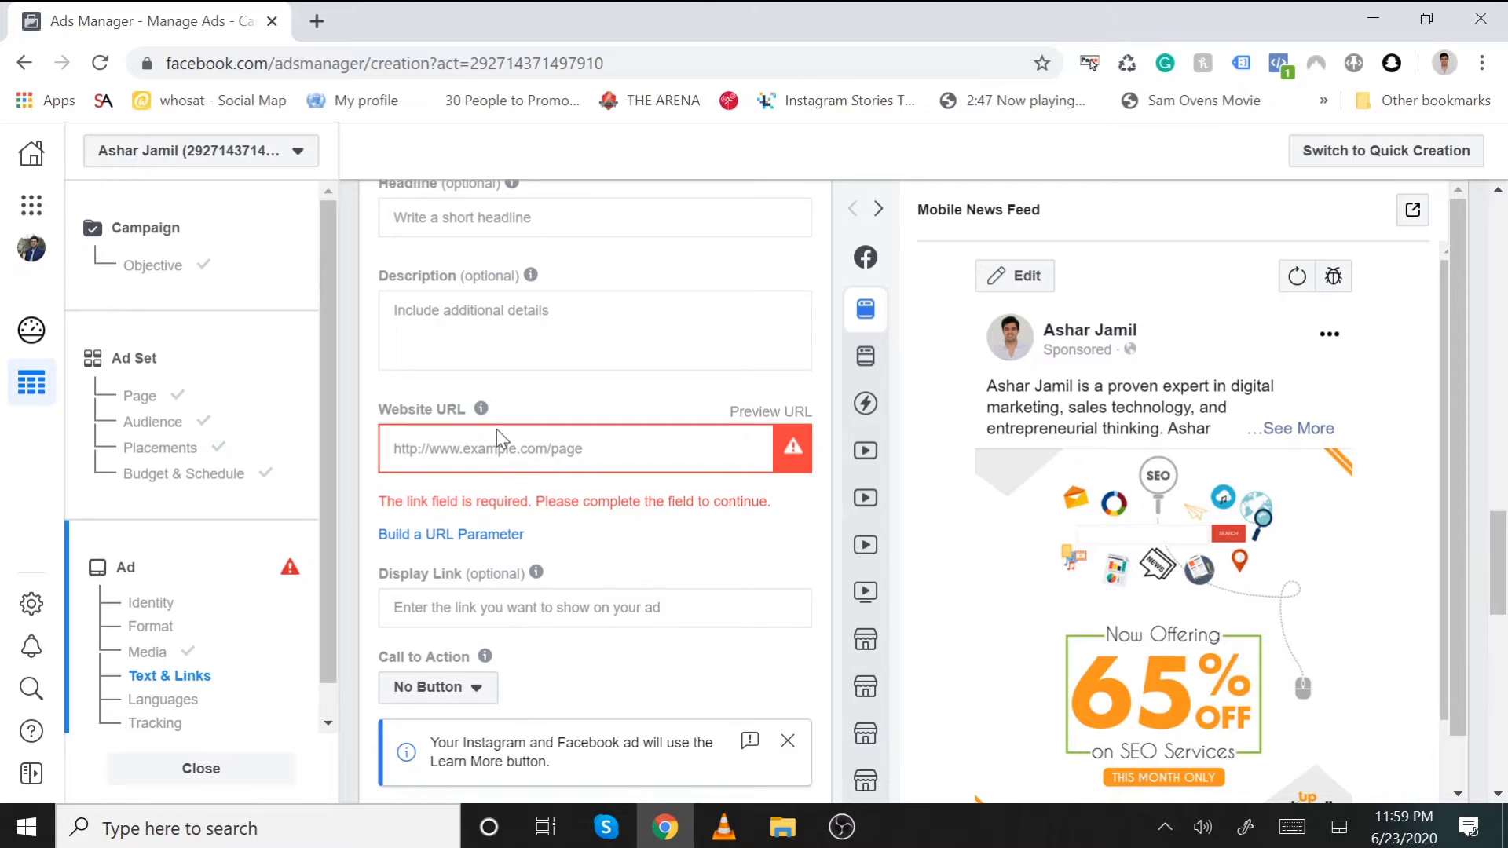
click(464, 461)
text(http)
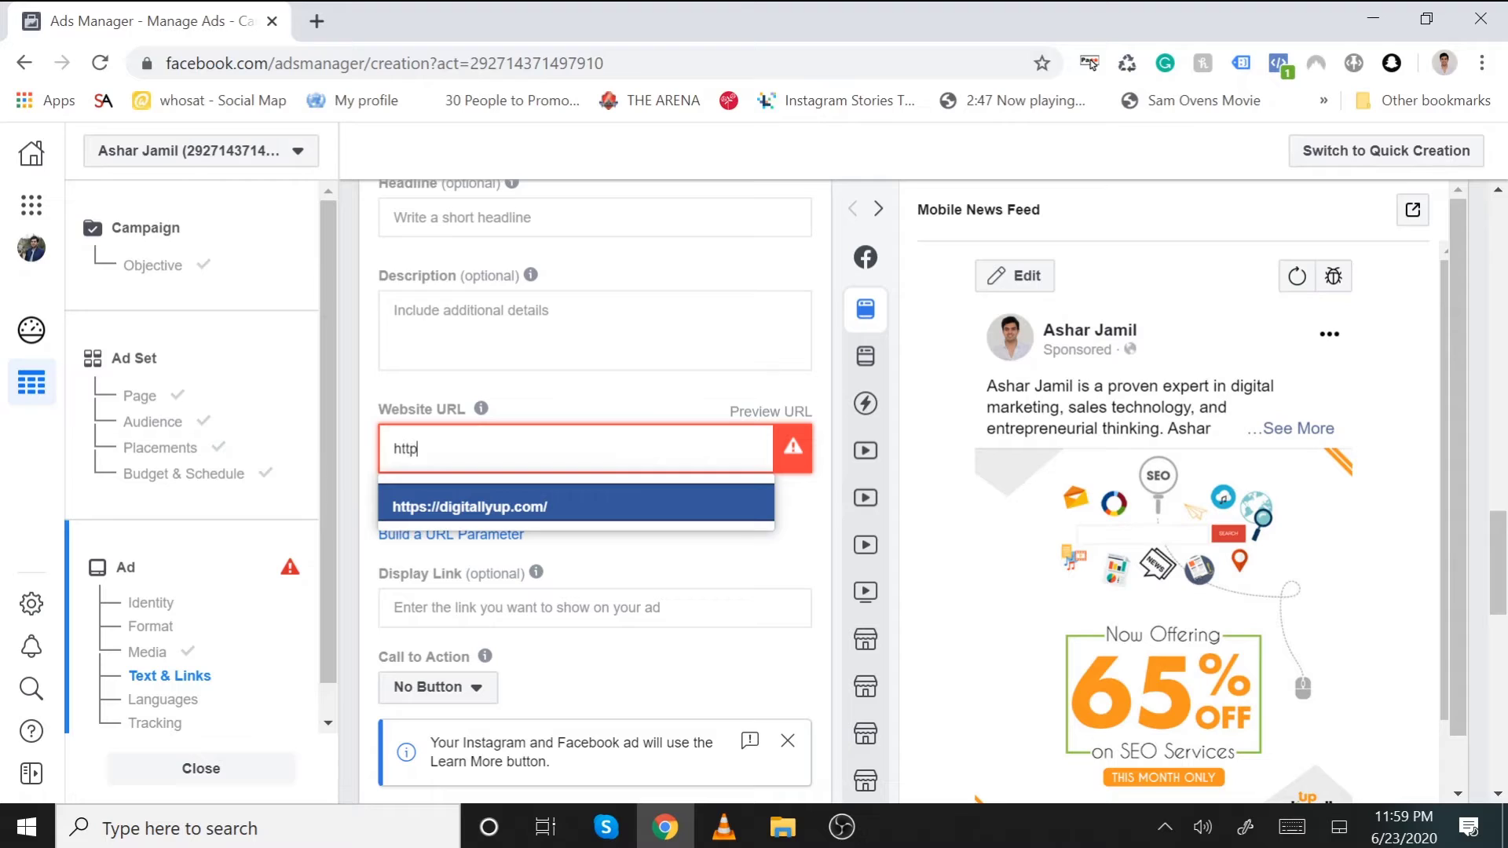
click(465, 514)
click(488, 220)
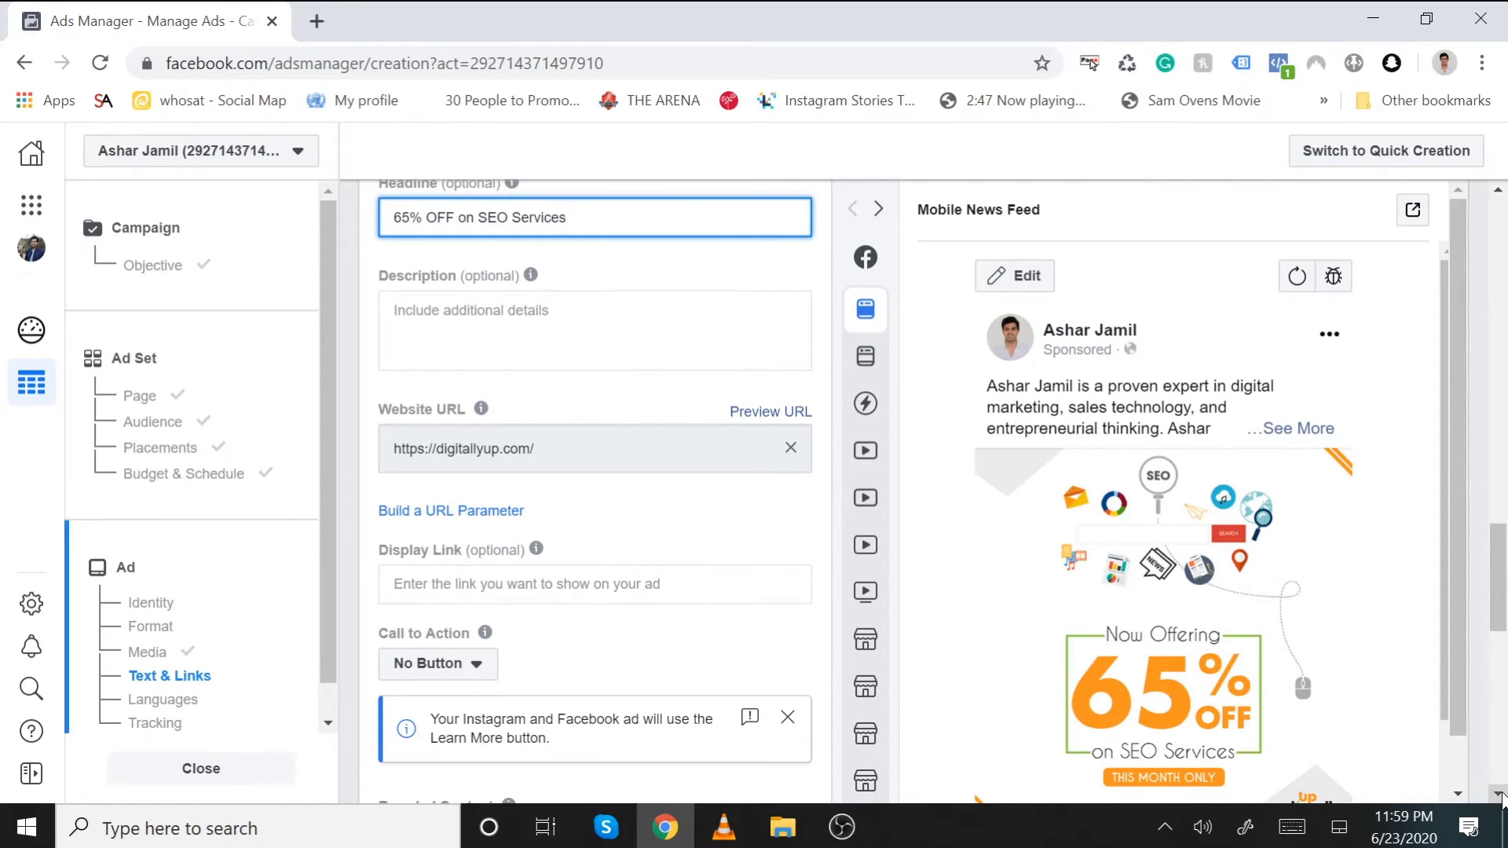
click(1459, 794)
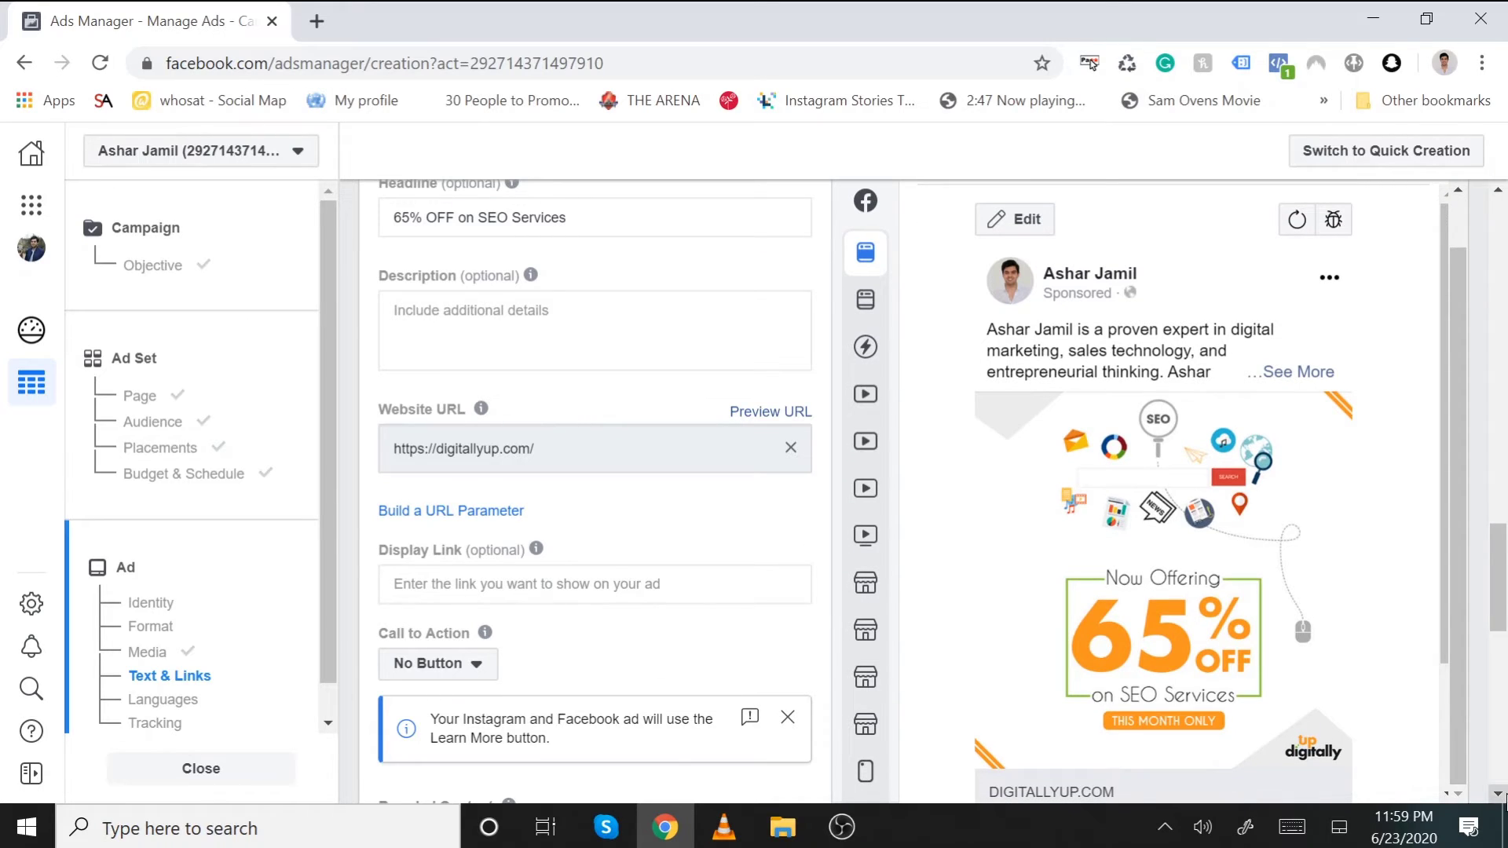
Set the ad's call to action to Call Now and enter the phone number people can call
click(1498, 794)
click(1498, 794)
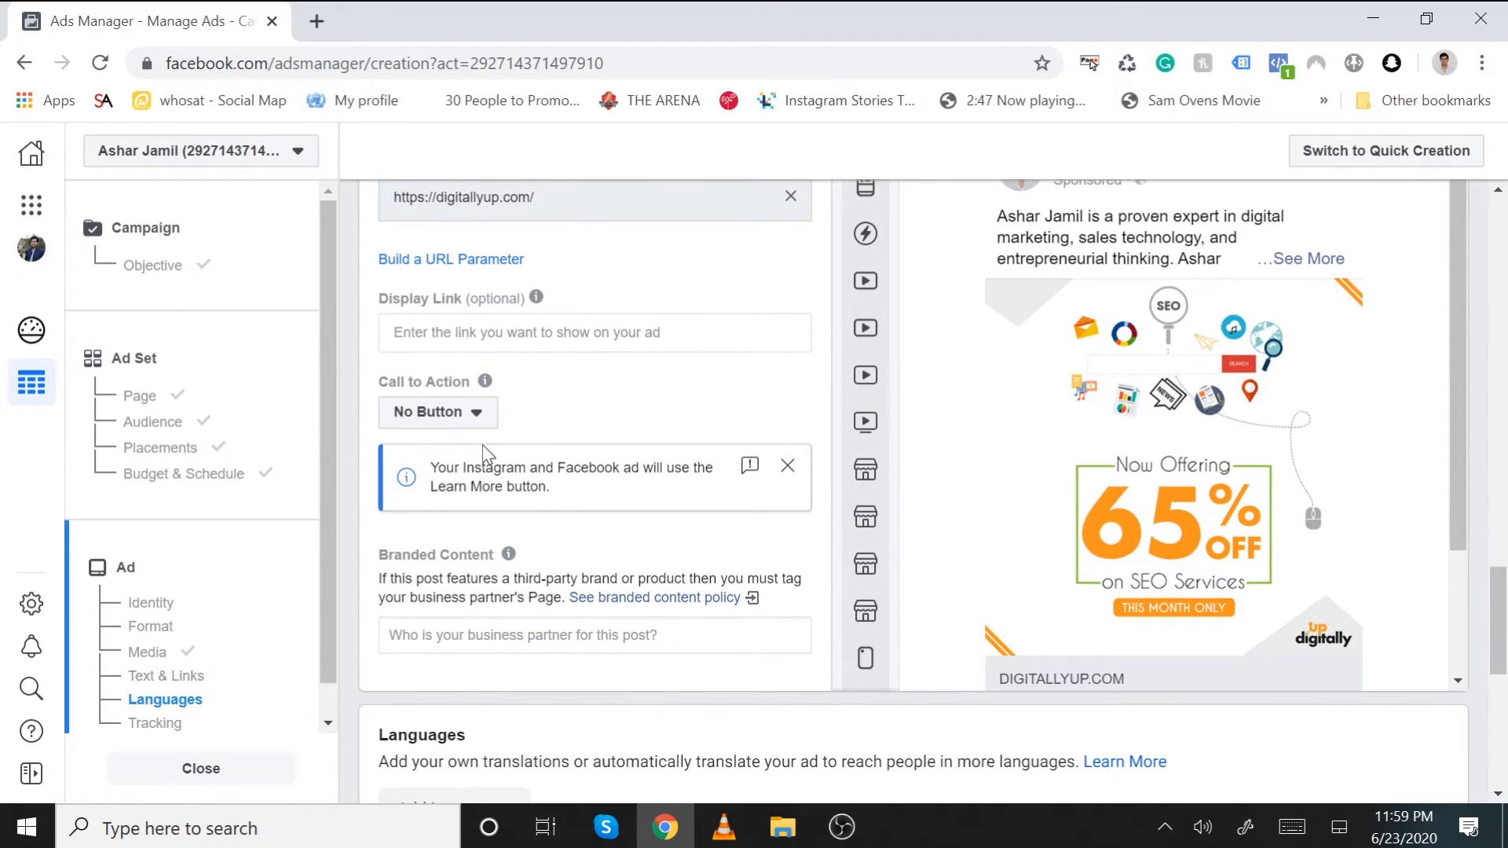
click(473, 416)
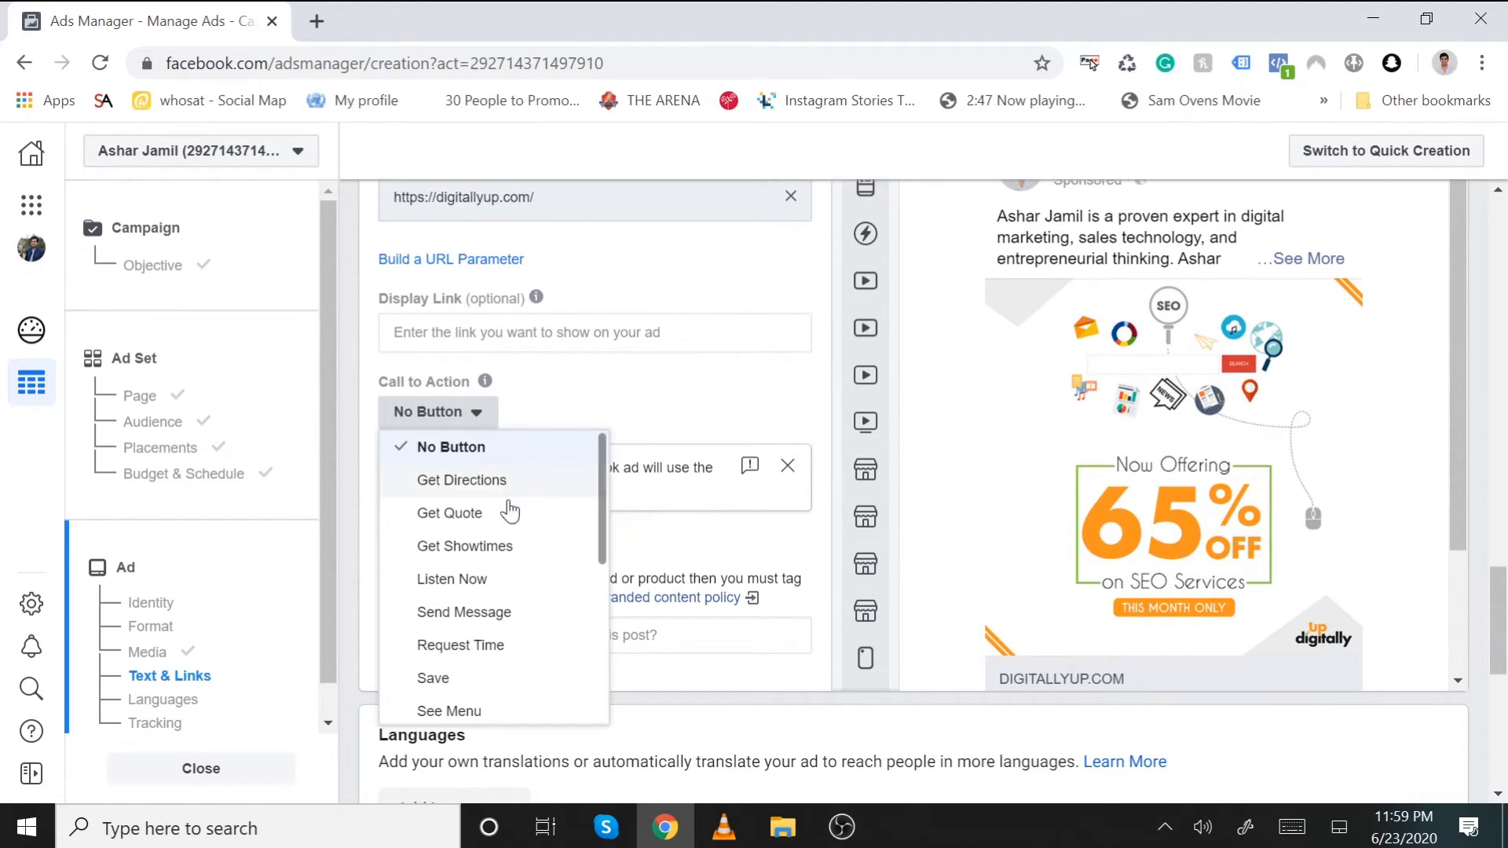
key(Down)
key(Down)
key(Down)
key(Down)
key(Down)
key(Down)
key(Down)
key(Down)
key(Down)
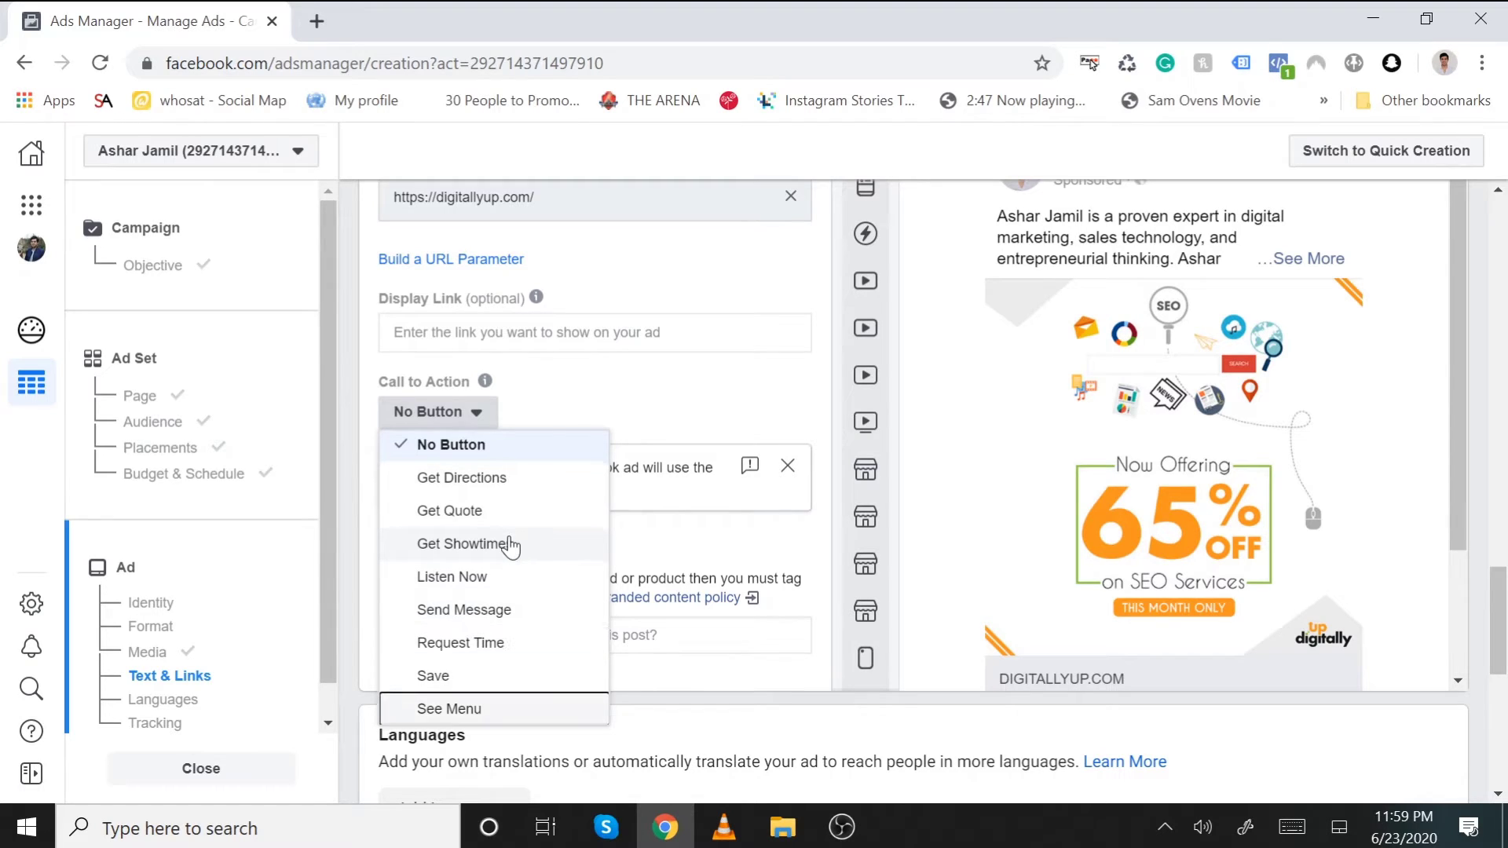
key(Down)
key(Down)
key(Down)
key(Down)
key(Down)
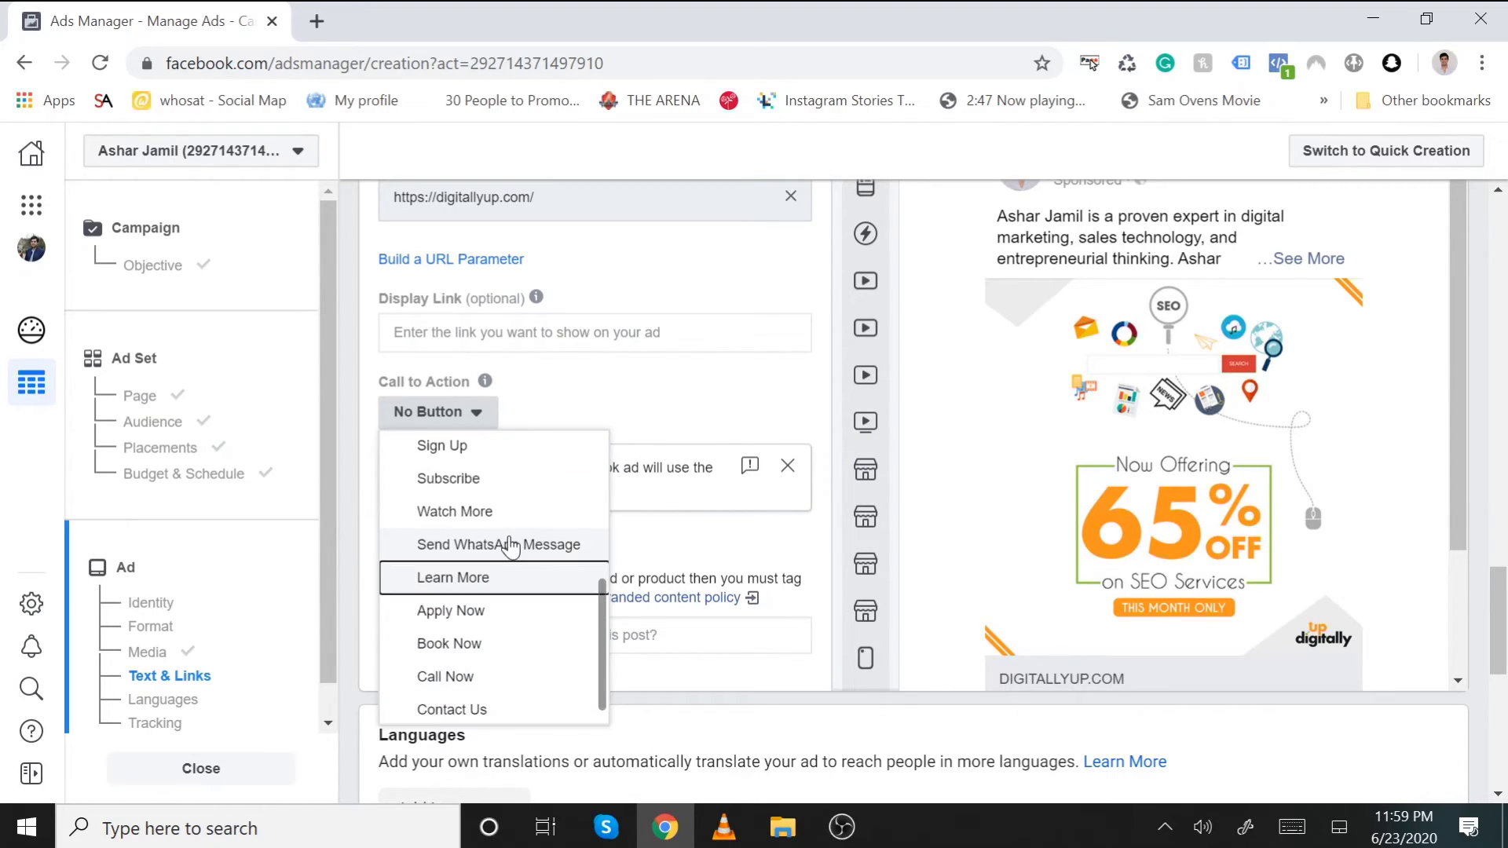
key(Down)
key(Down)
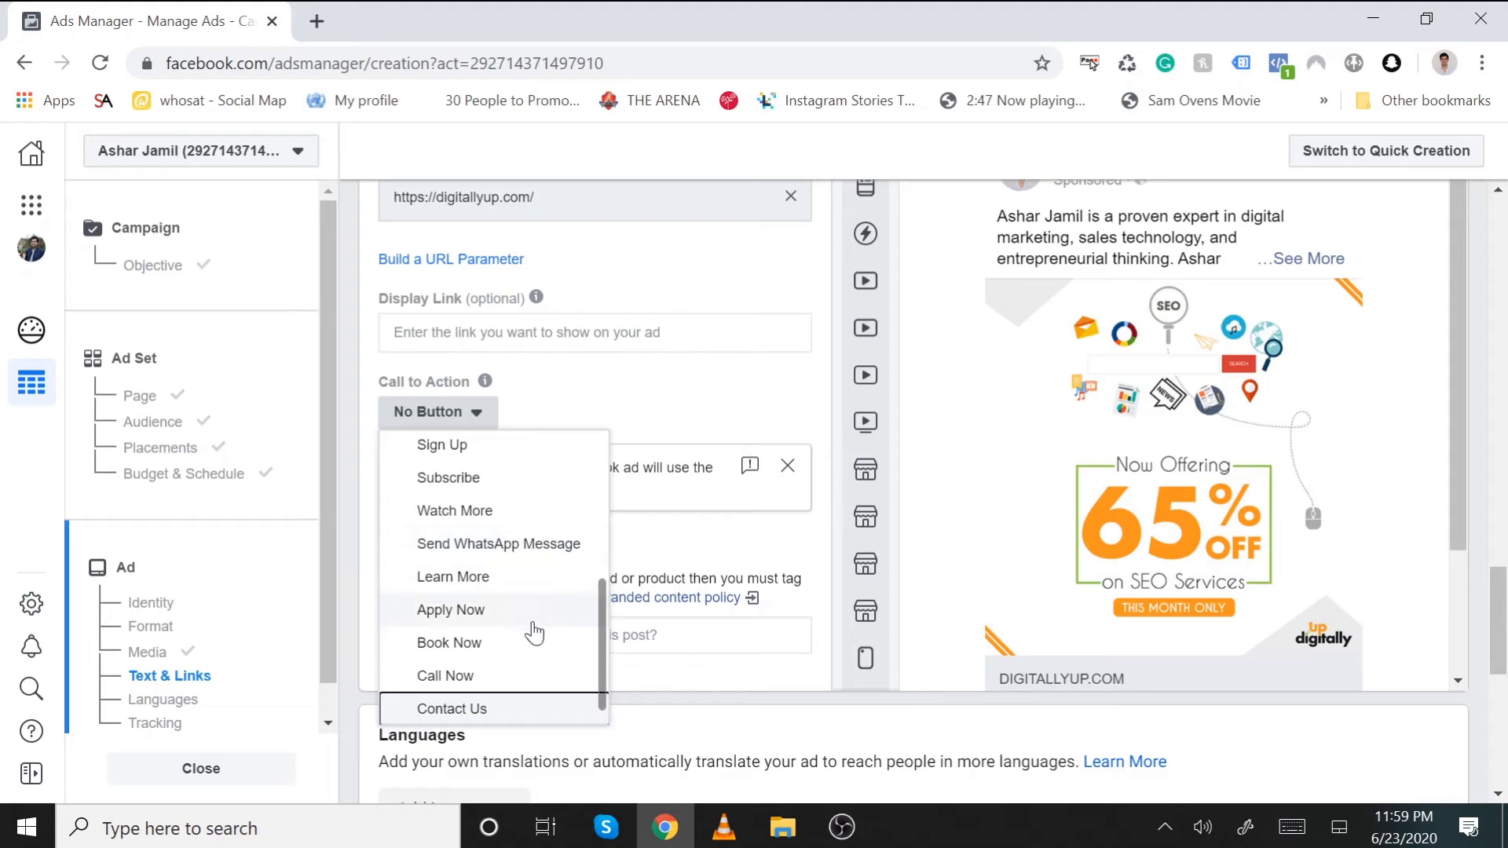
click(445, 676)
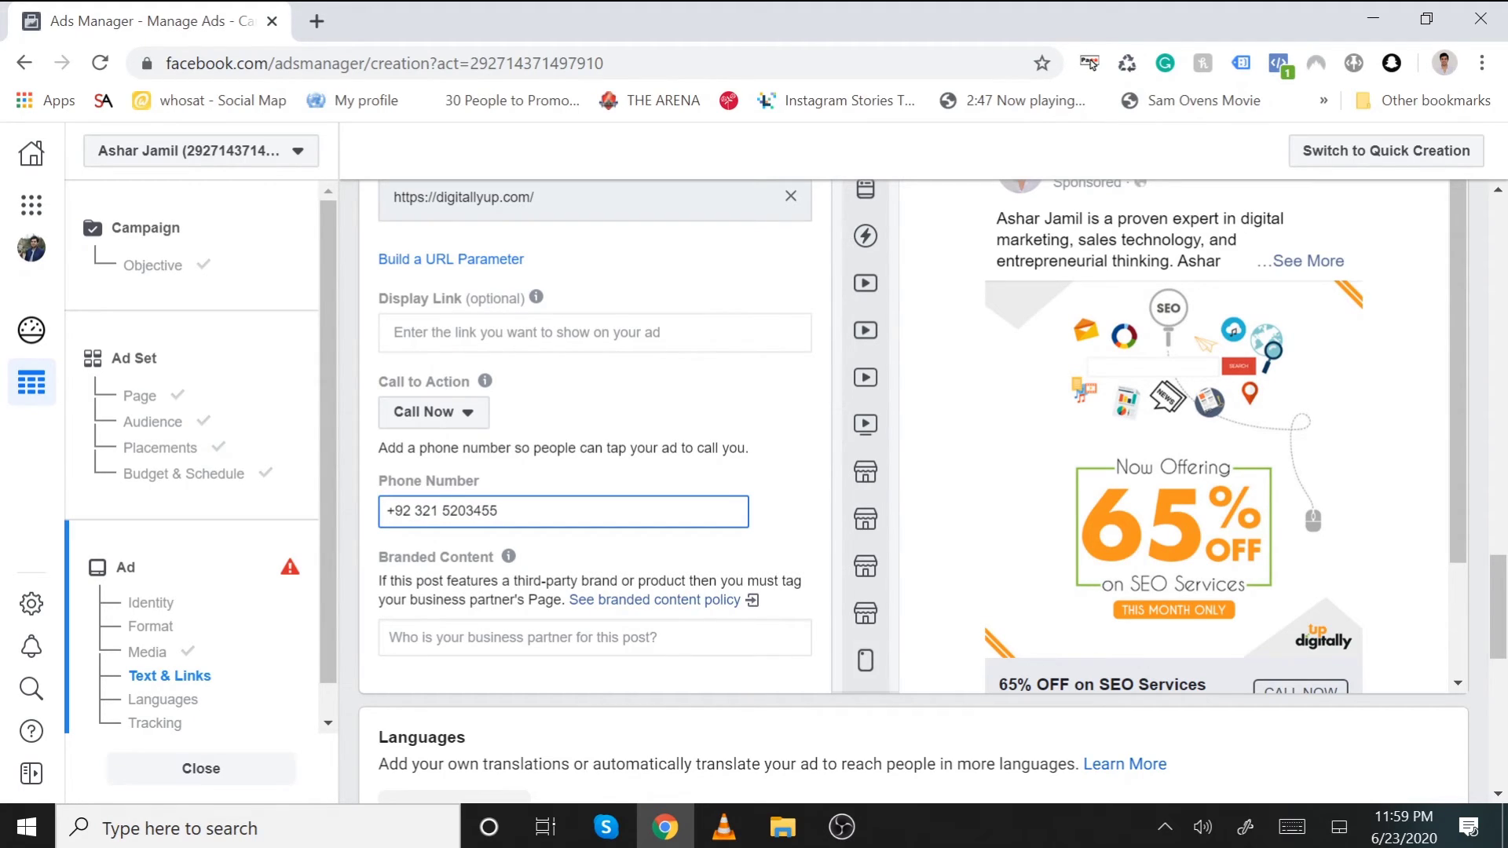
click(593, 551)
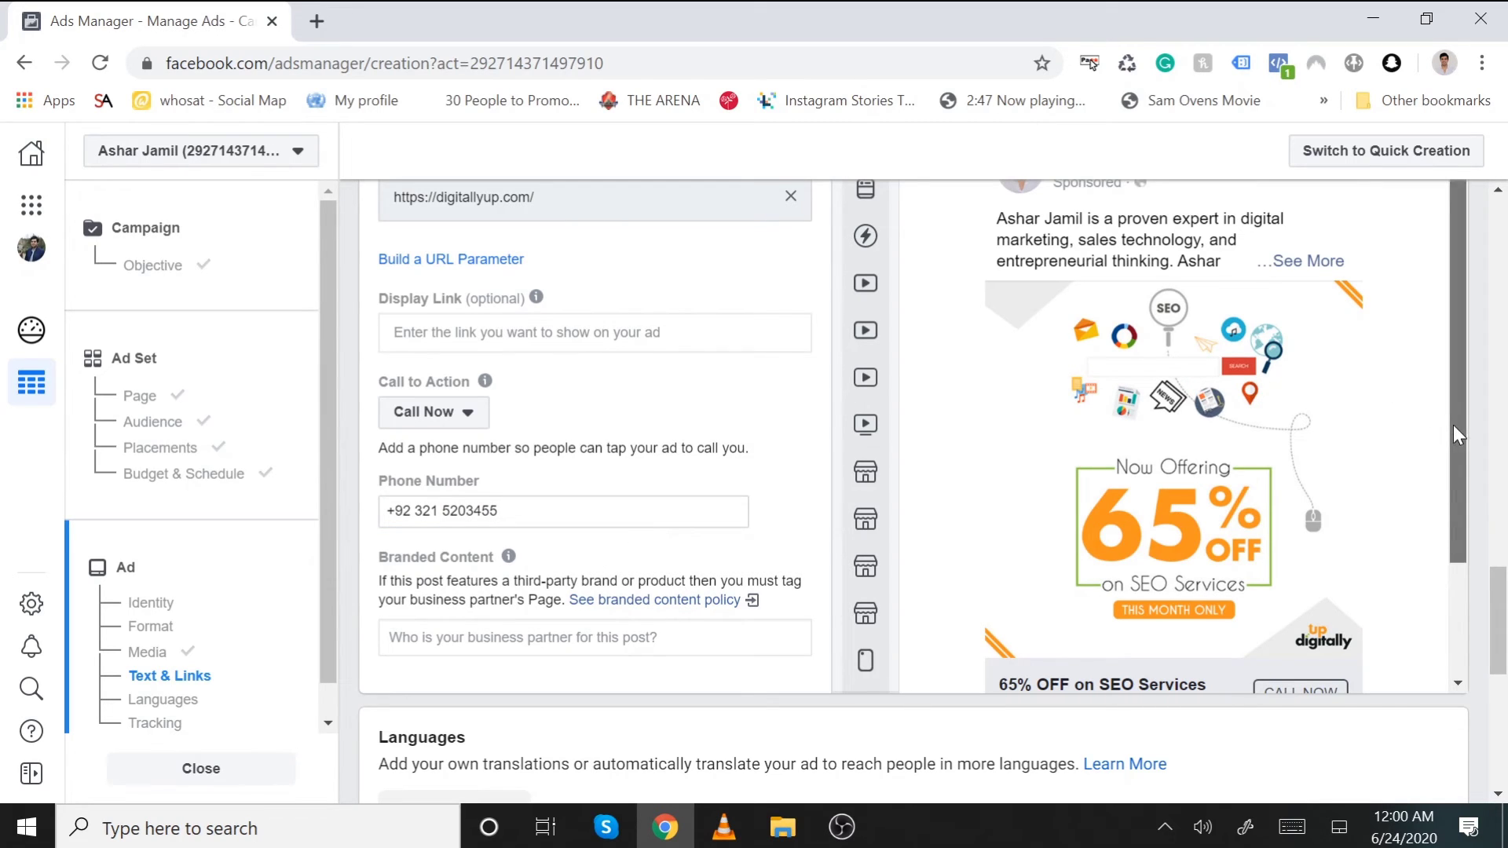
Check the Call Now button in the ad preview, then close the ad creation and save it to draft
drag(1453, 426, 1454, 514)
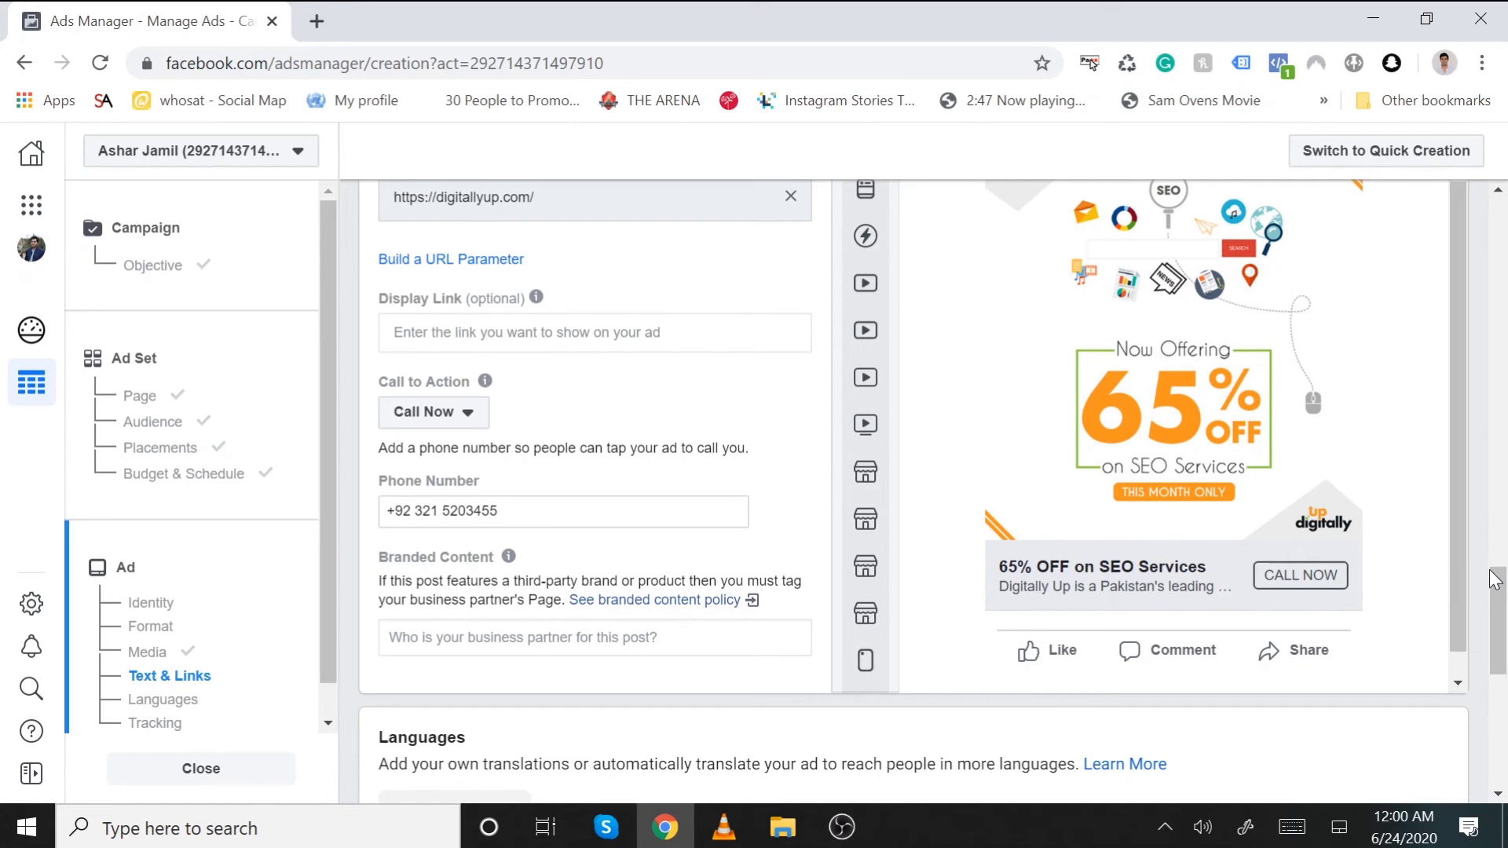
drag(1498, 599, 1499, 699)
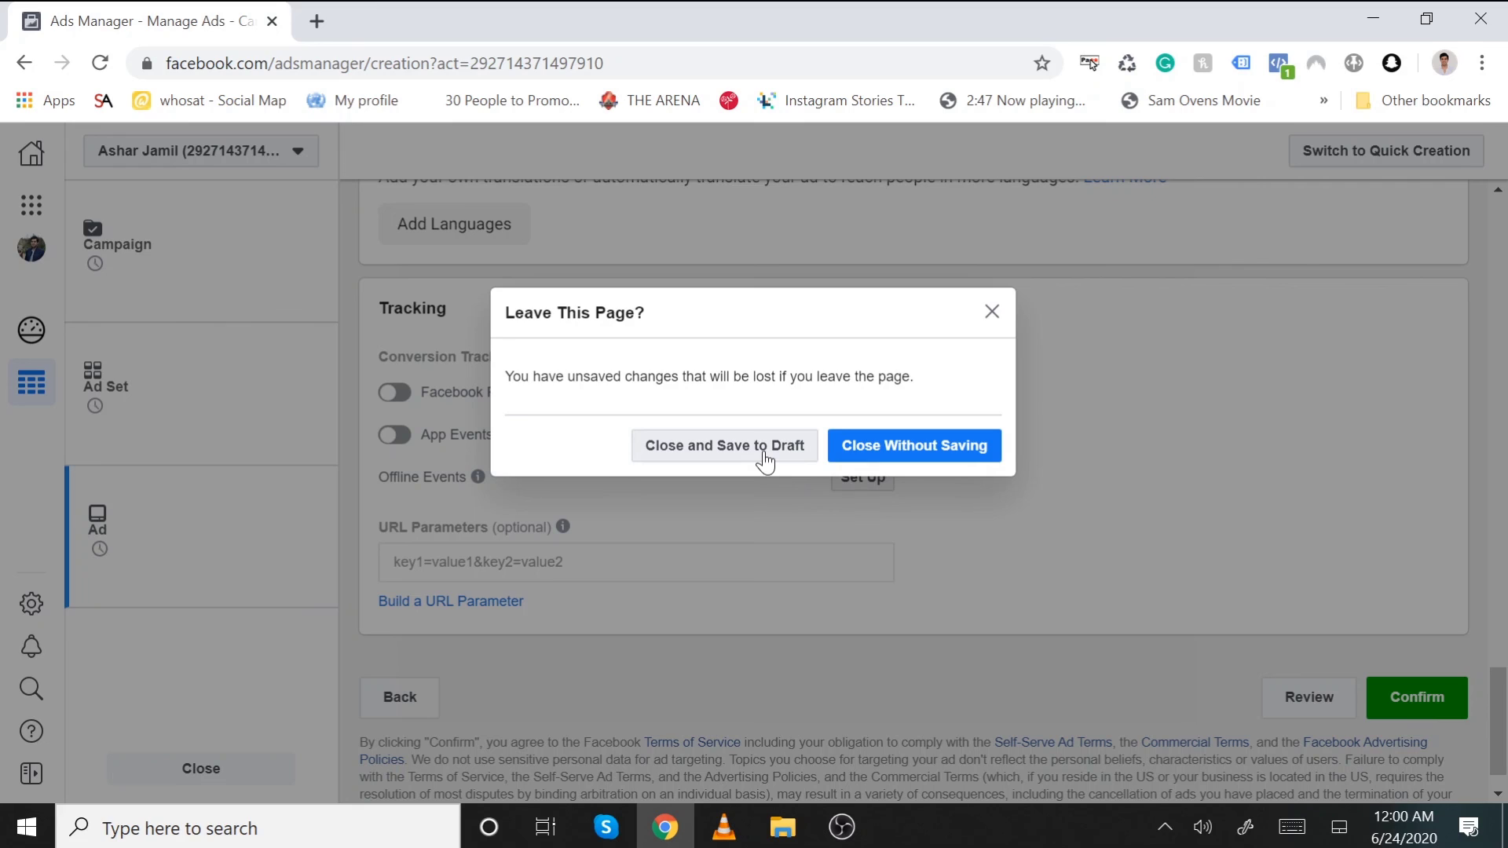
click(763, 454)
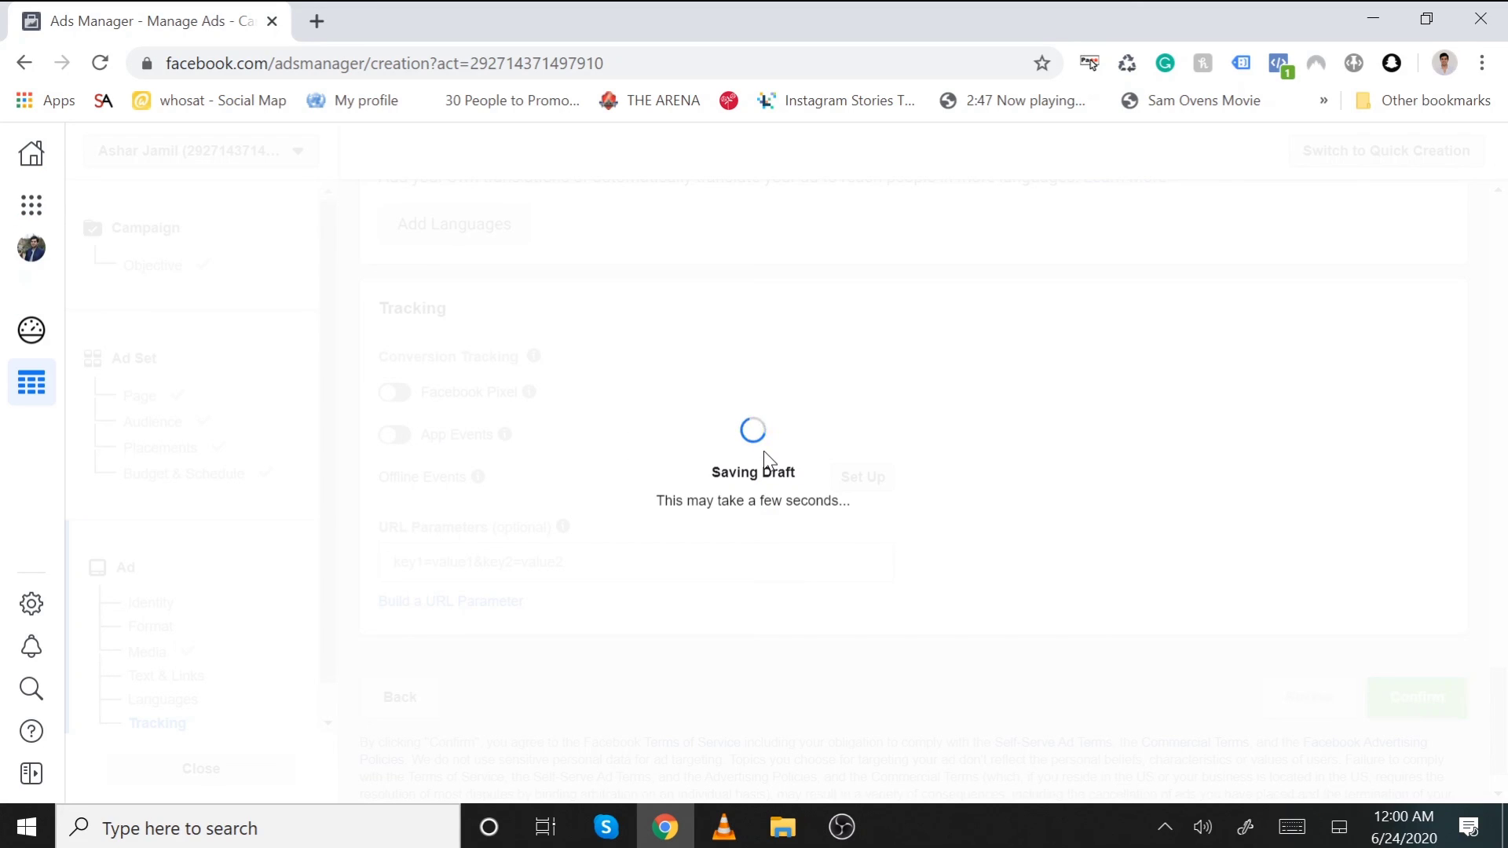